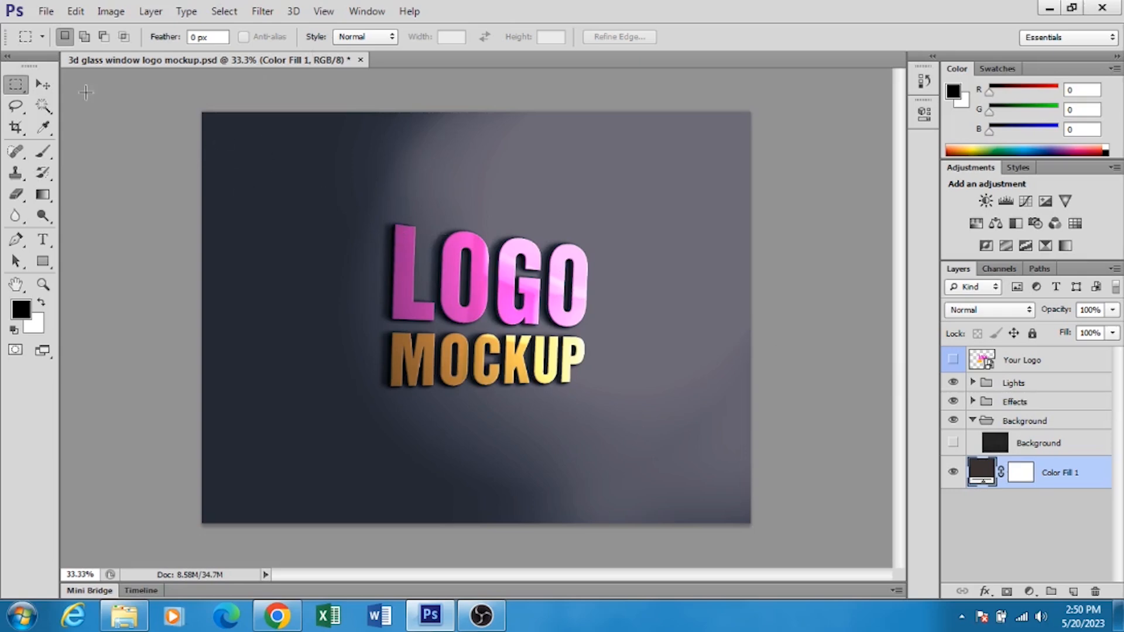
- Check the mockup document's pixel dimensions and resolution in the image size settings
left_click(116, 19)
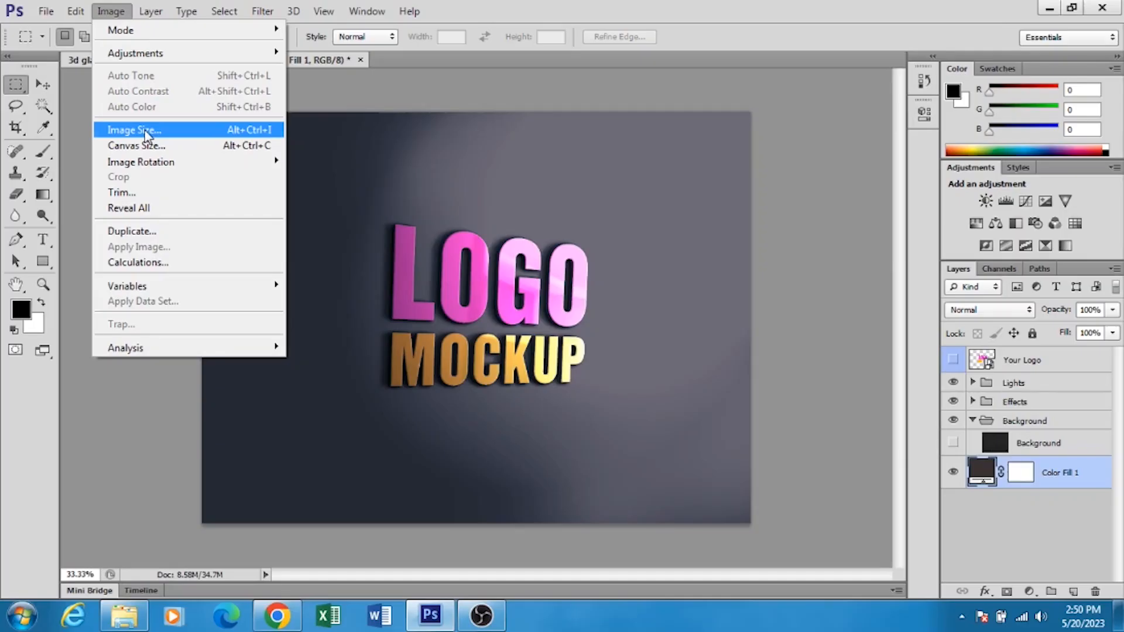
left_click(146, 132)
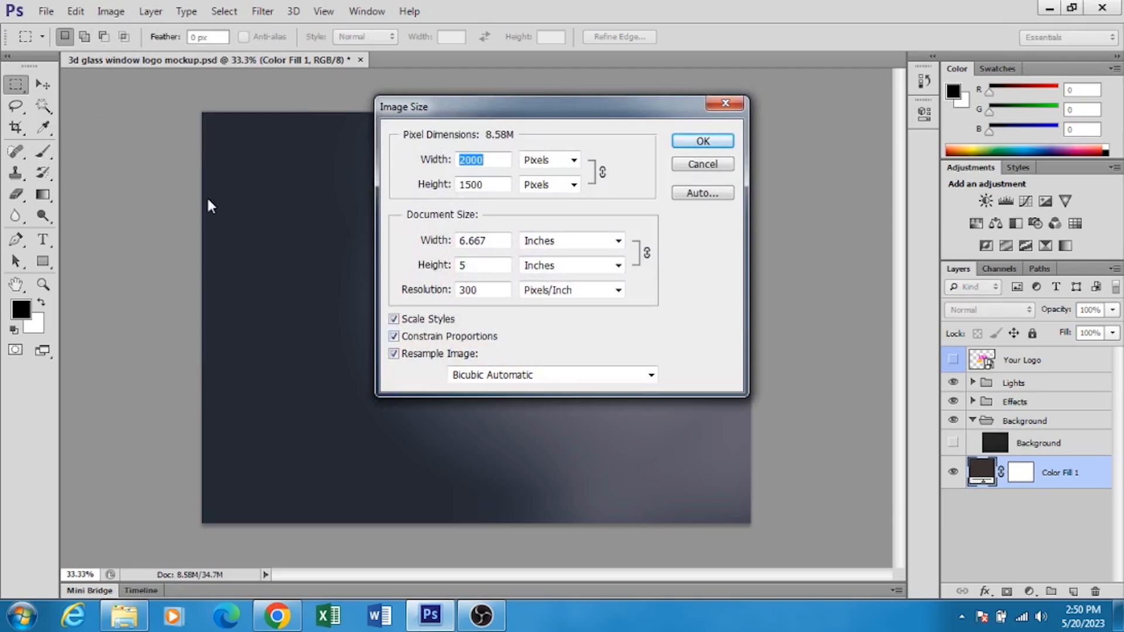
left_click(725, 104)
left_click(46, 11)
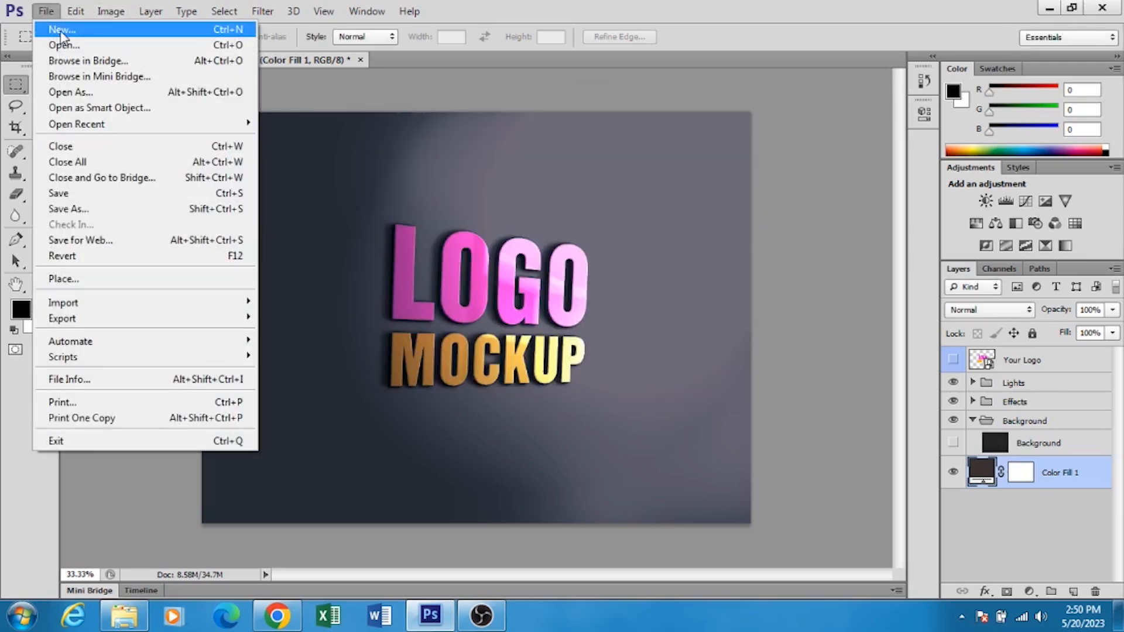
key("Escape")
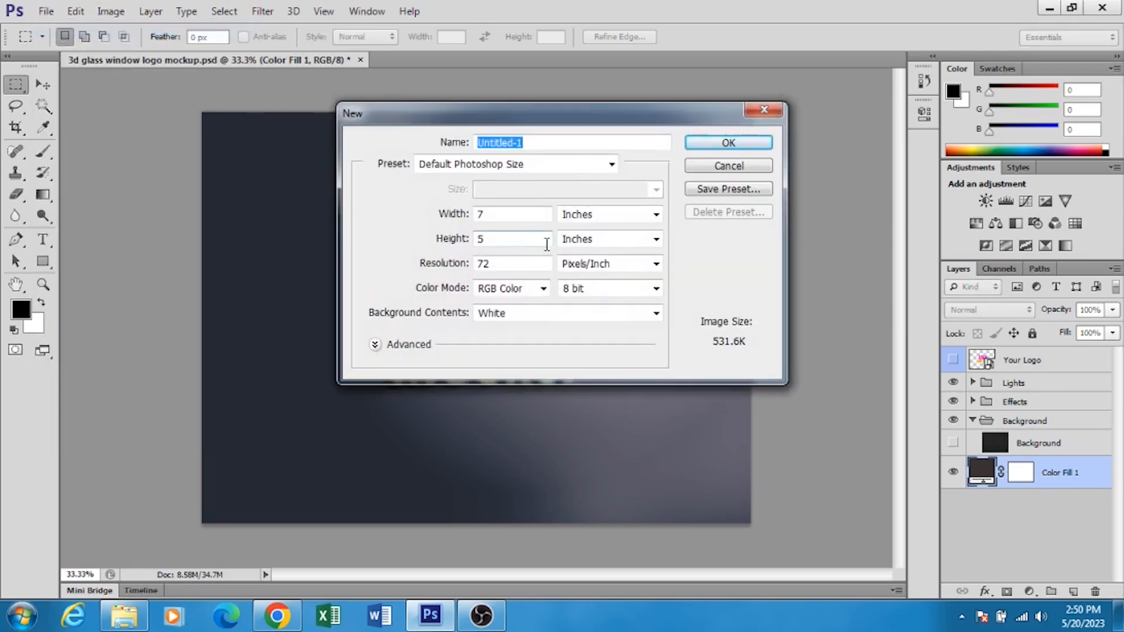
left_click_drag(546, 120, 758, 192)
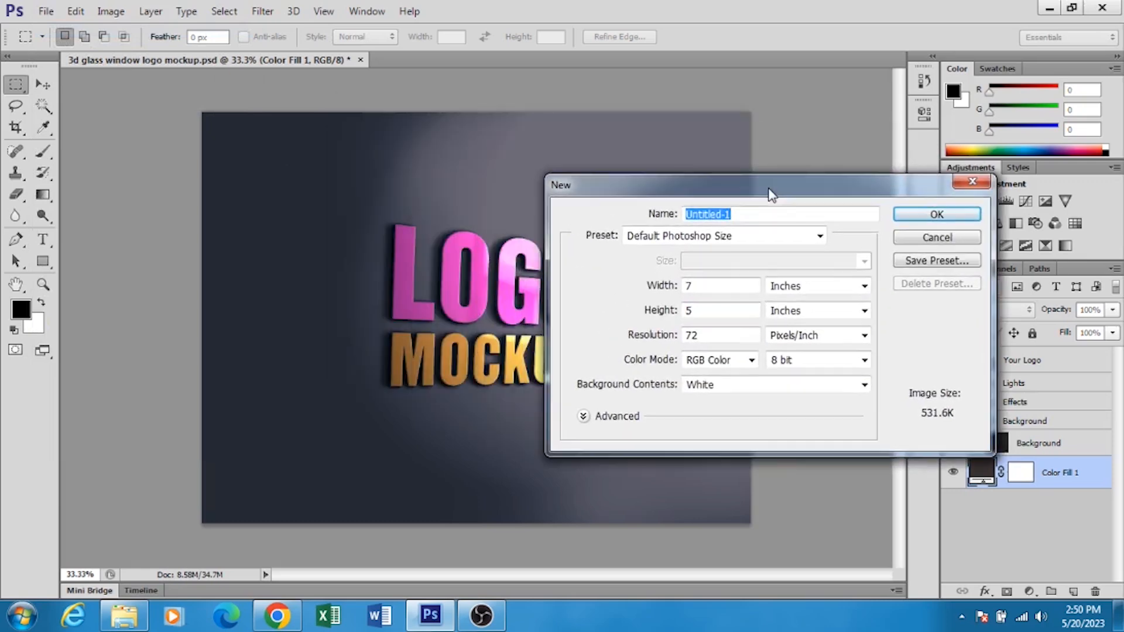
left_click(973, 182)
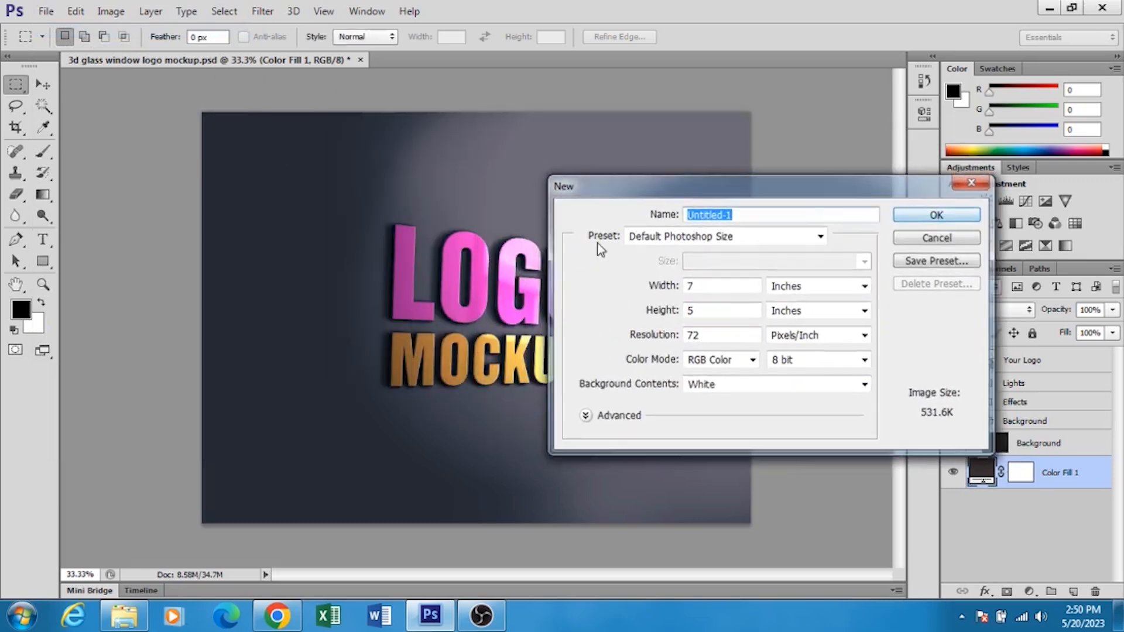
left_click(108, 16)
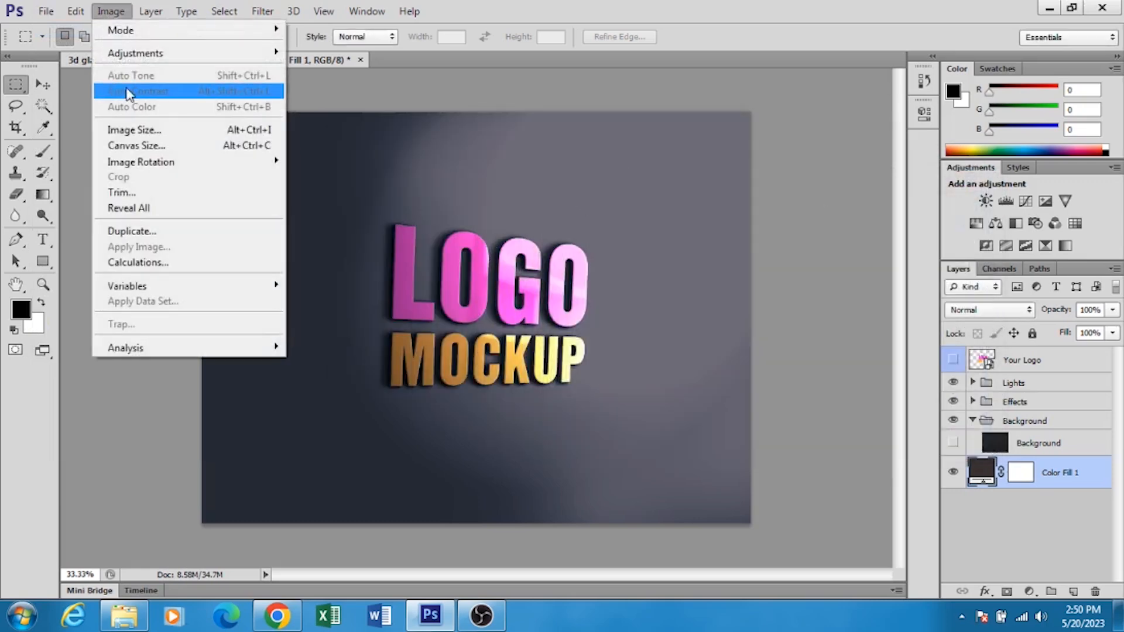
left_click(76, 12)
left_click(79, 13)
left_click(79, 13)
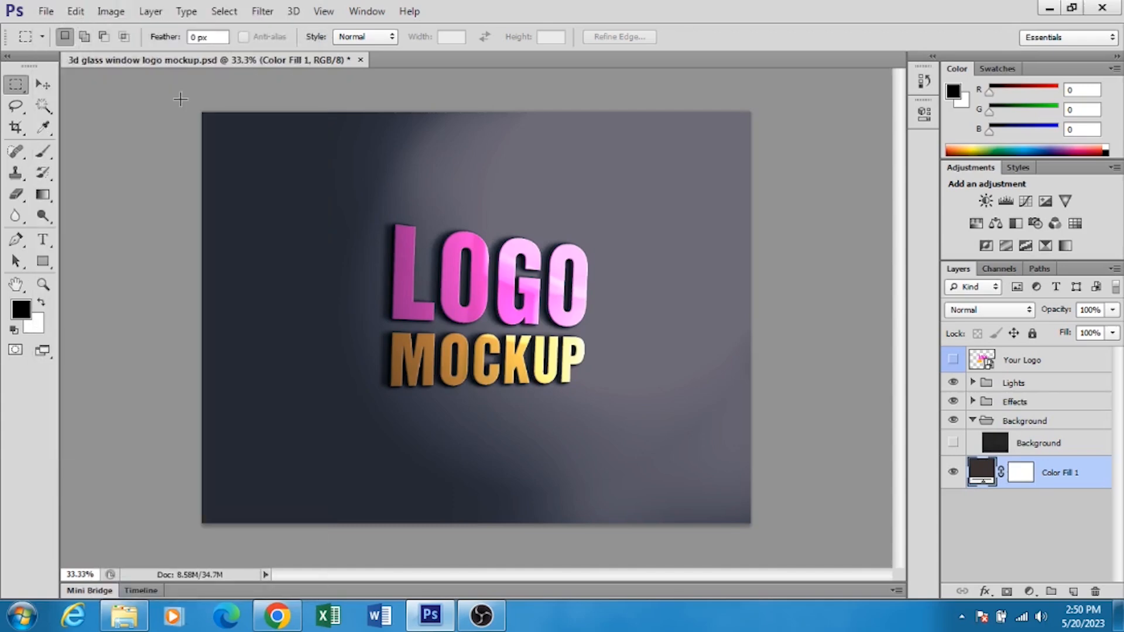
- Select the Background layer and review the mockup's image size again
left_click(1048, 442)
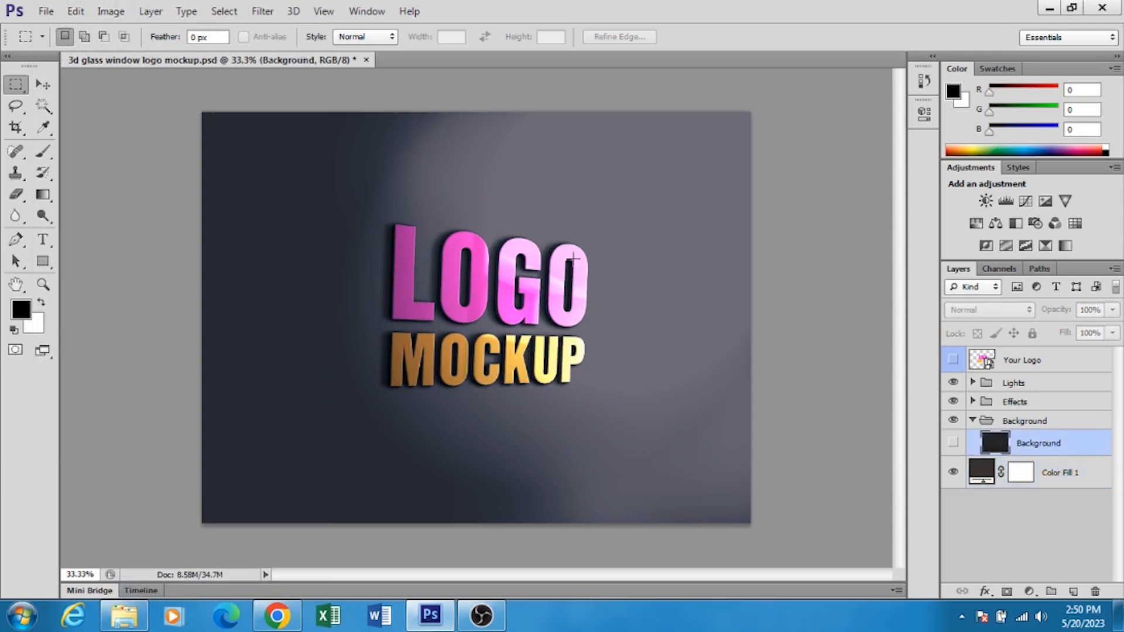
left_click(111, 12)
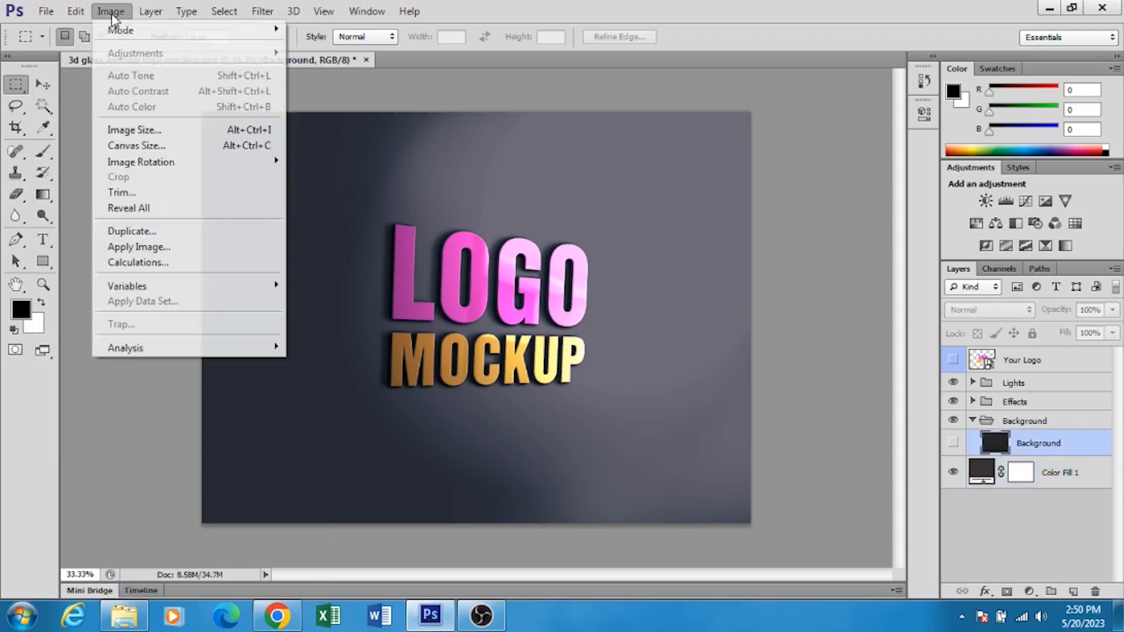
left_click(137, 130)
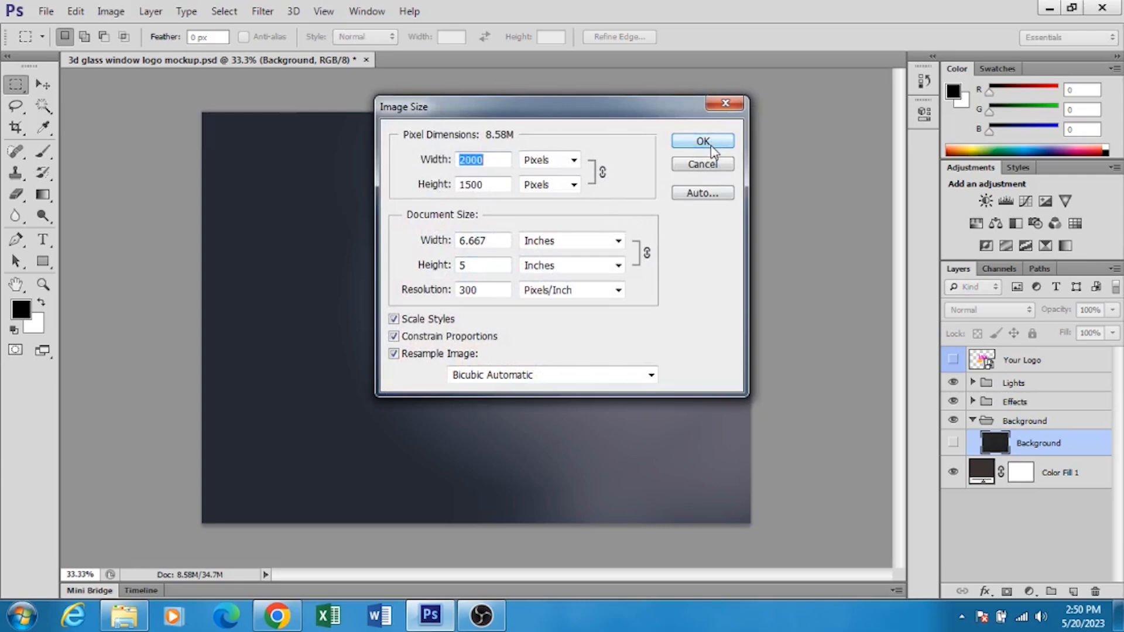
left_click(726, 104)
- Start a new document measured in pixels with a width of 2000
left_click(38, 12)
left_click(58, 28)
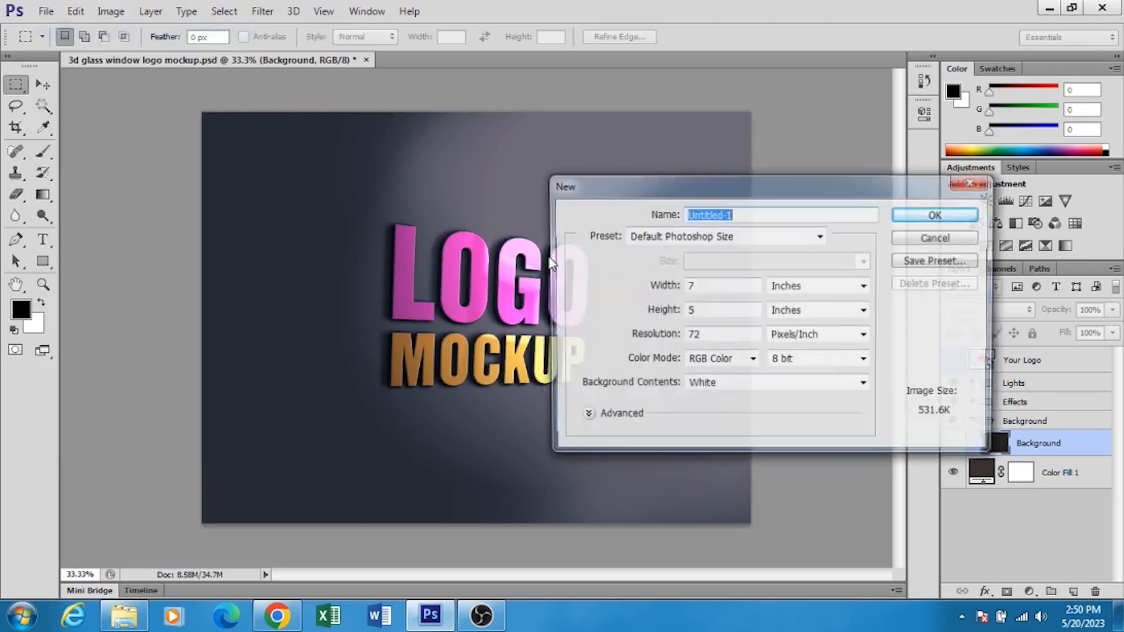
left_click(817, 290)
left_click(782, 303)
left_click_drag(726, 287, 597, 289)
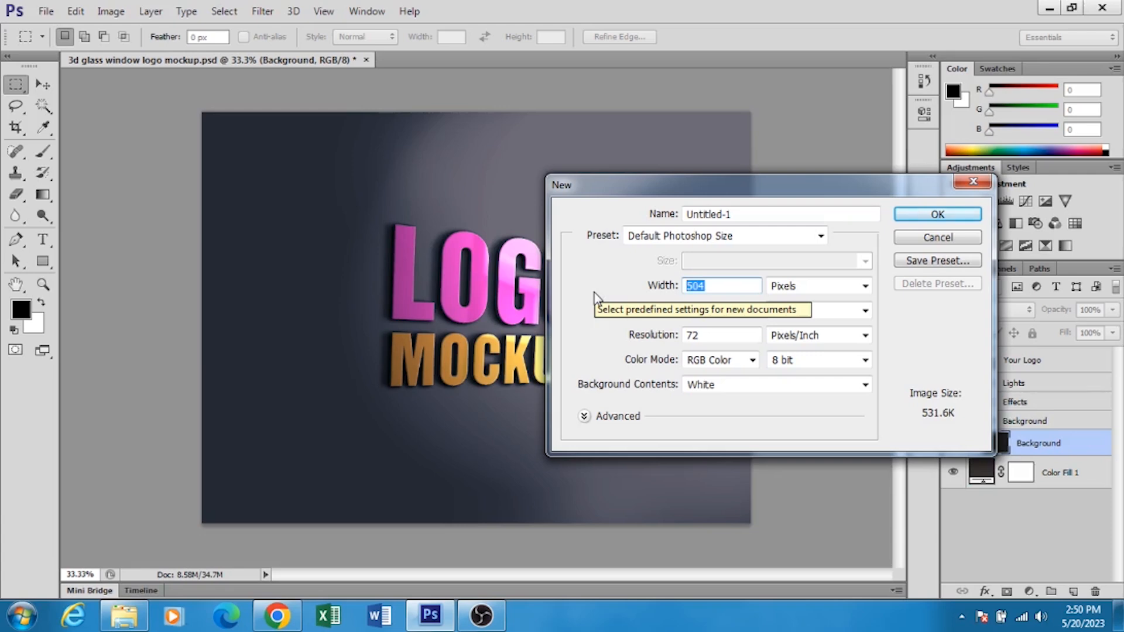
type("2")
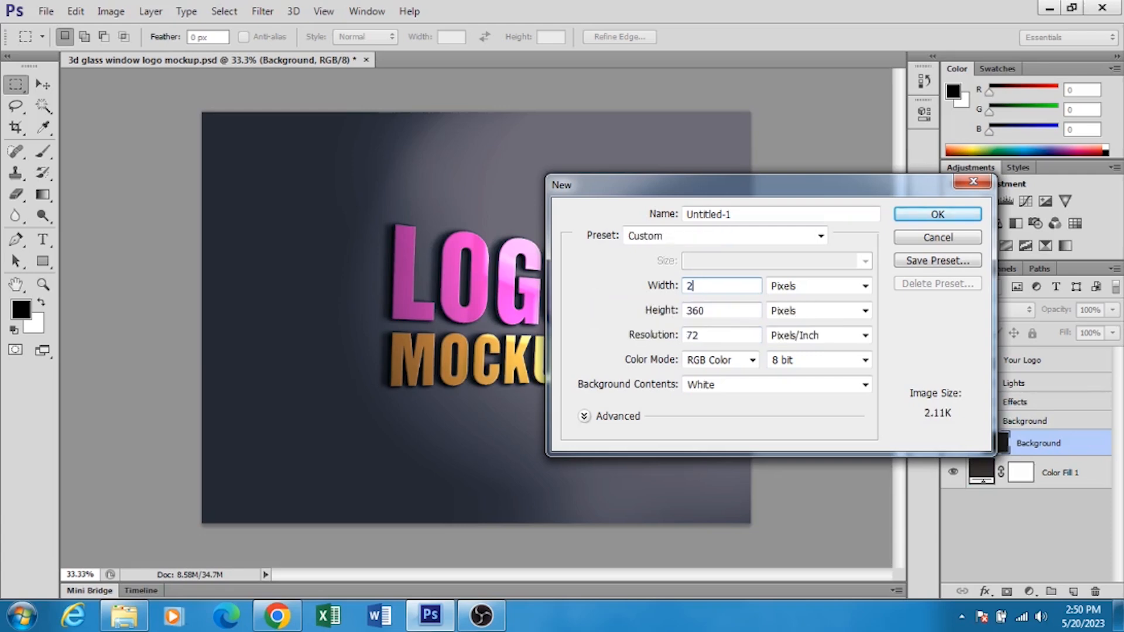
type("000")
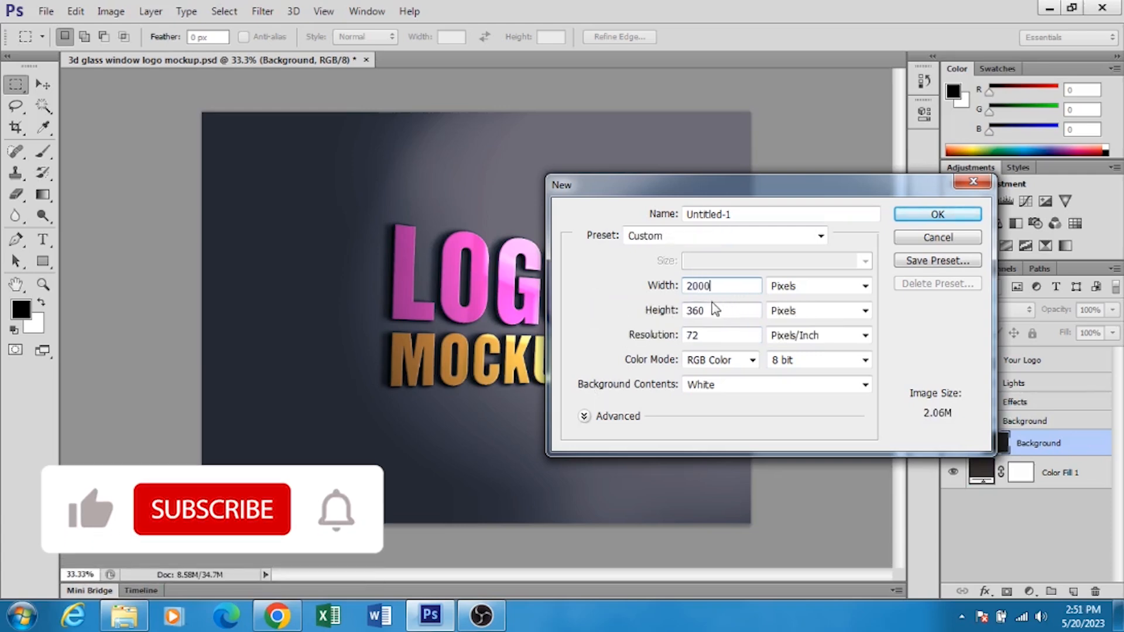
- Create the blank document with a height of 1500 pixels and a resolution of 300 pixels/inch, and close it again
double_click(711, 311)
type("1")
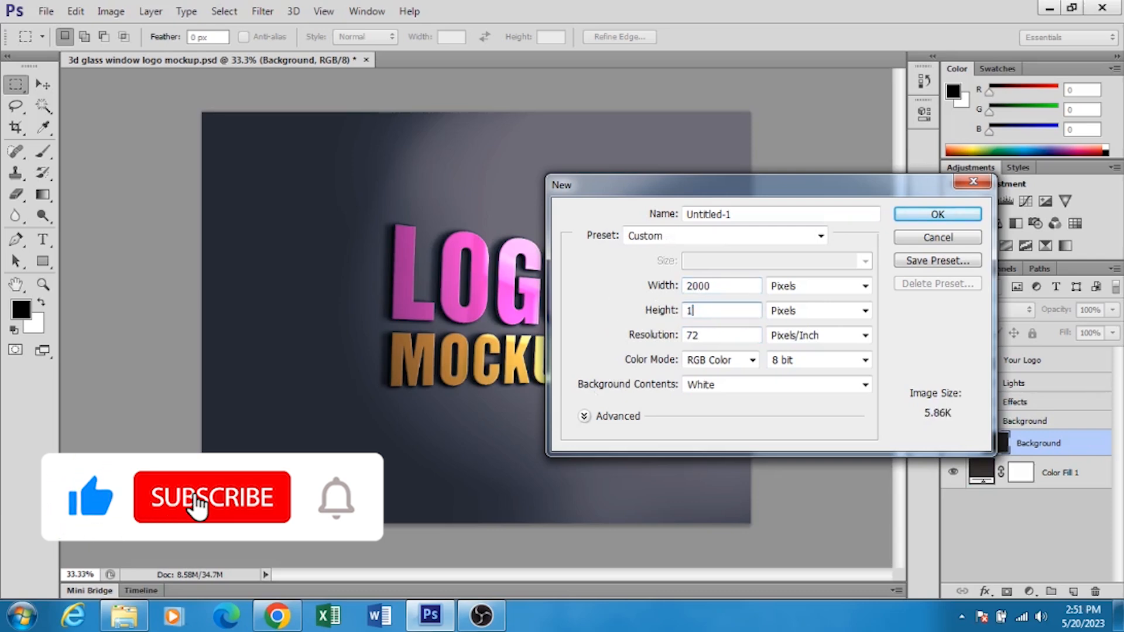
type("500")
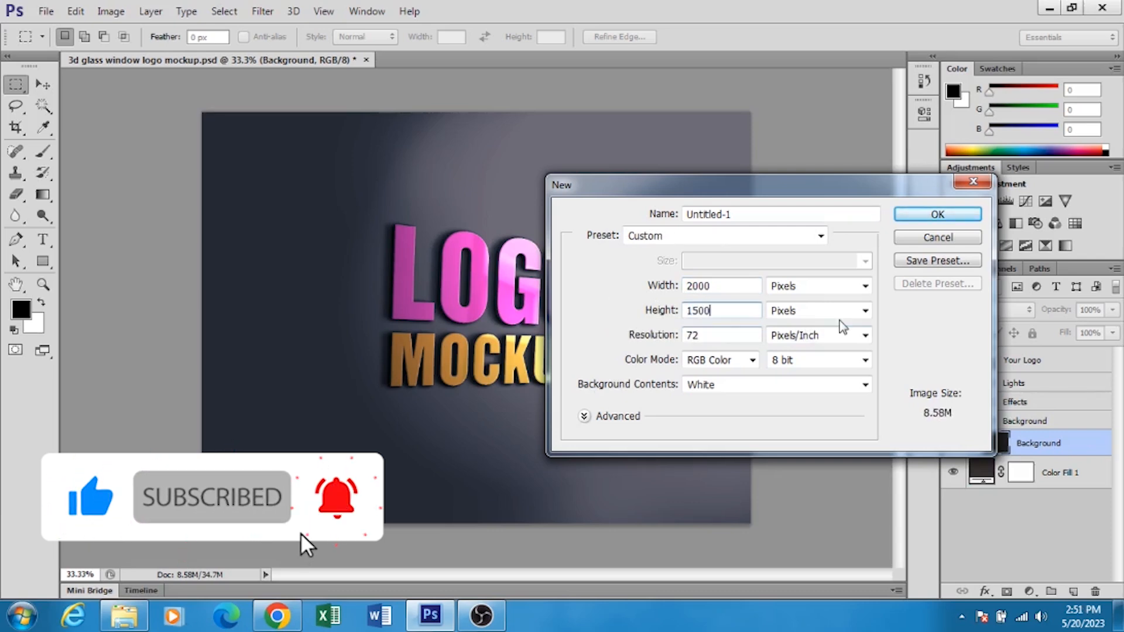
key("Tab")
type("300")
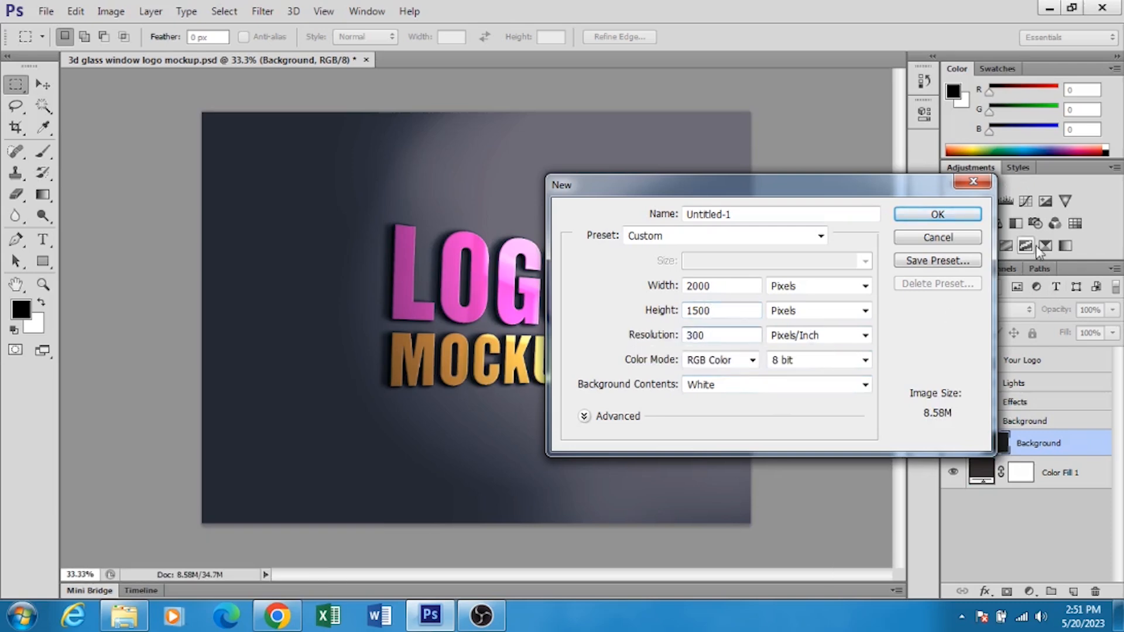
left_click(937, 215)
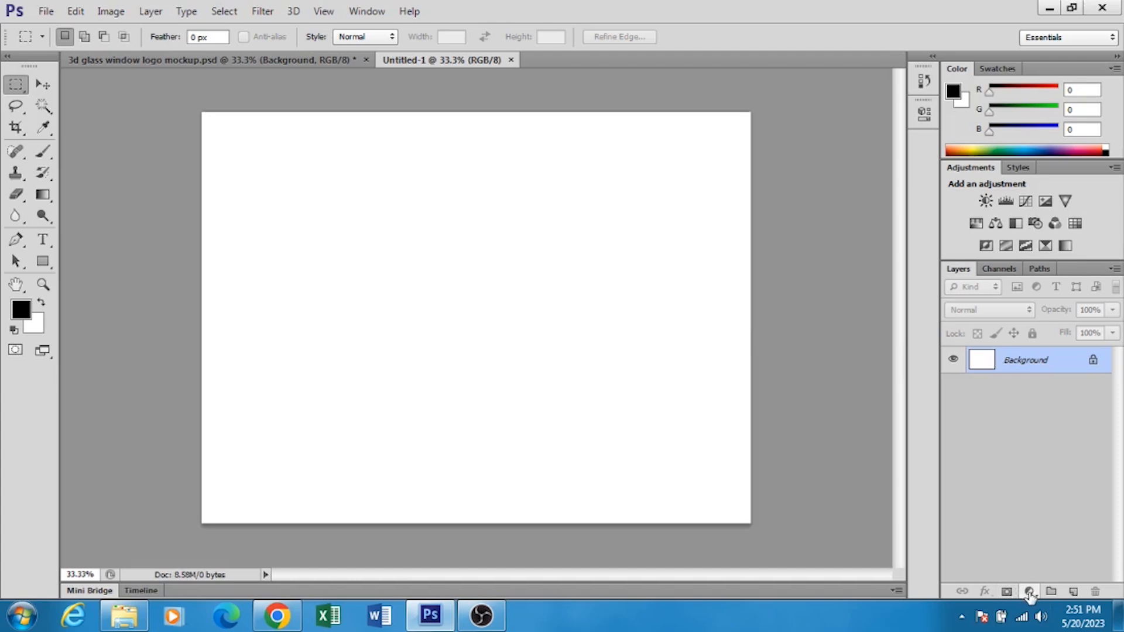
left_click(512, 59)
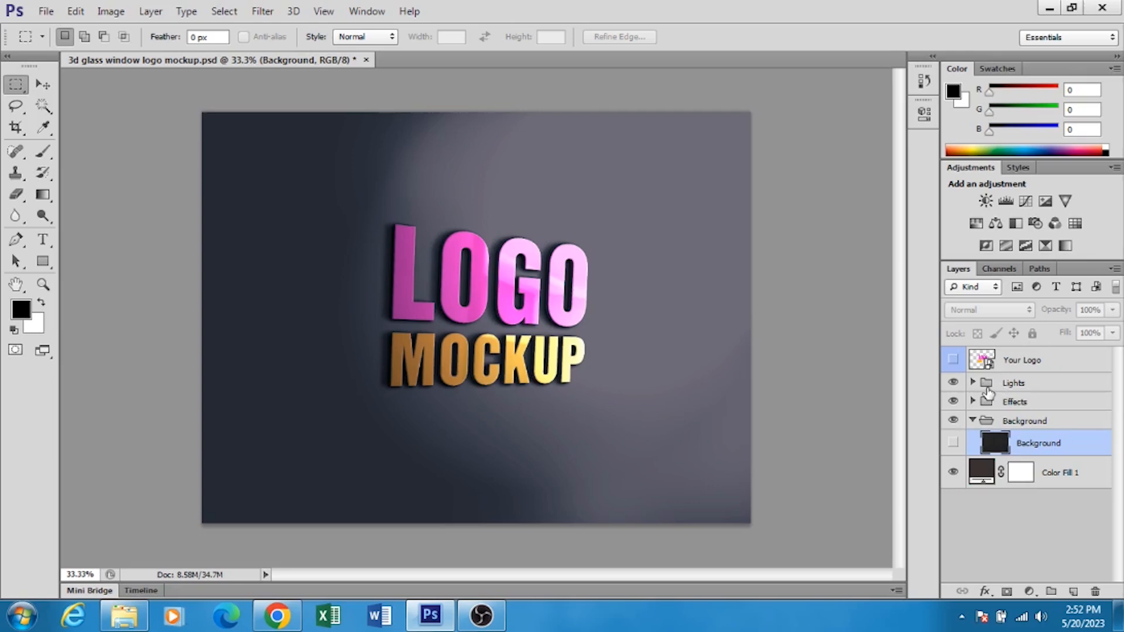
- Open the contents of the Your Logo smart object layer for editing
left_click(1042, 369)
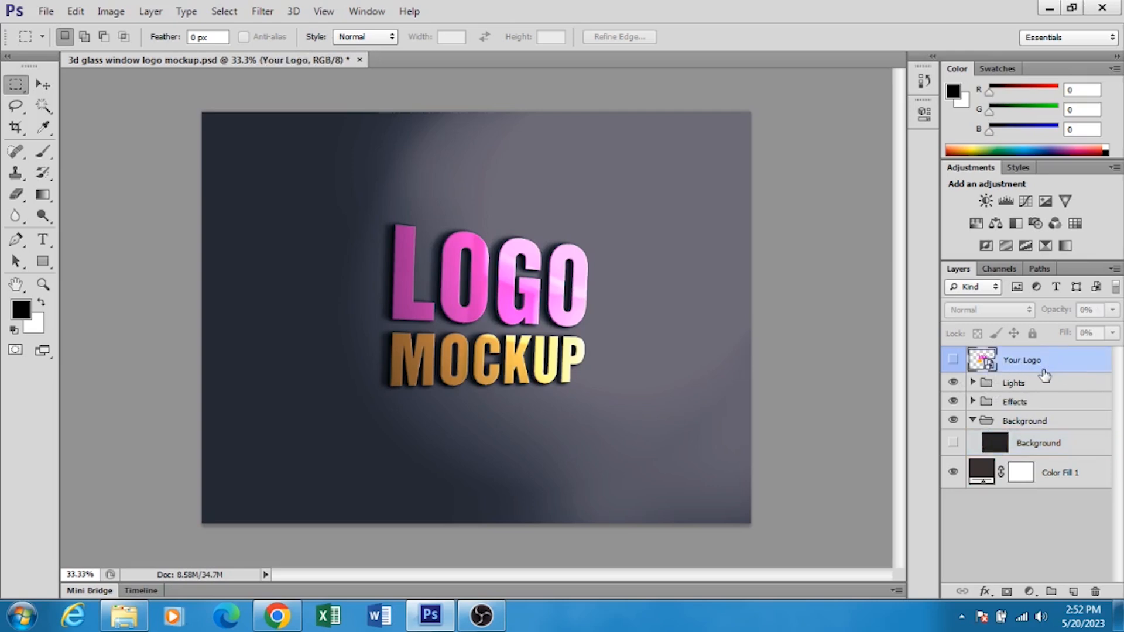
right_click(1046, 367)
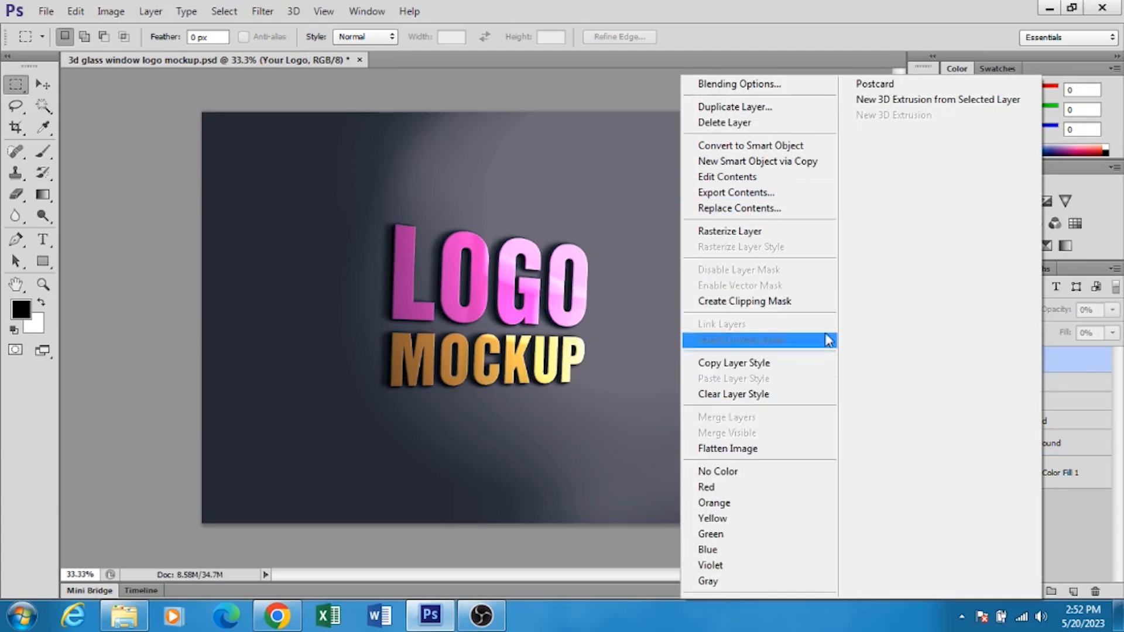
left_click(1078, 371)
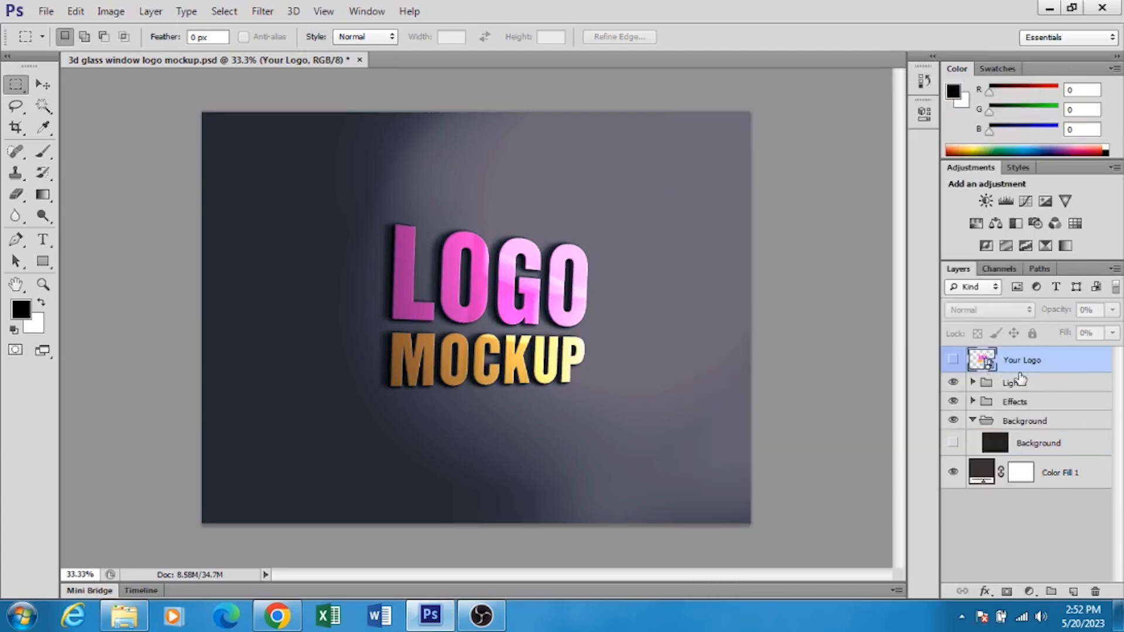
double_click(989, 366)
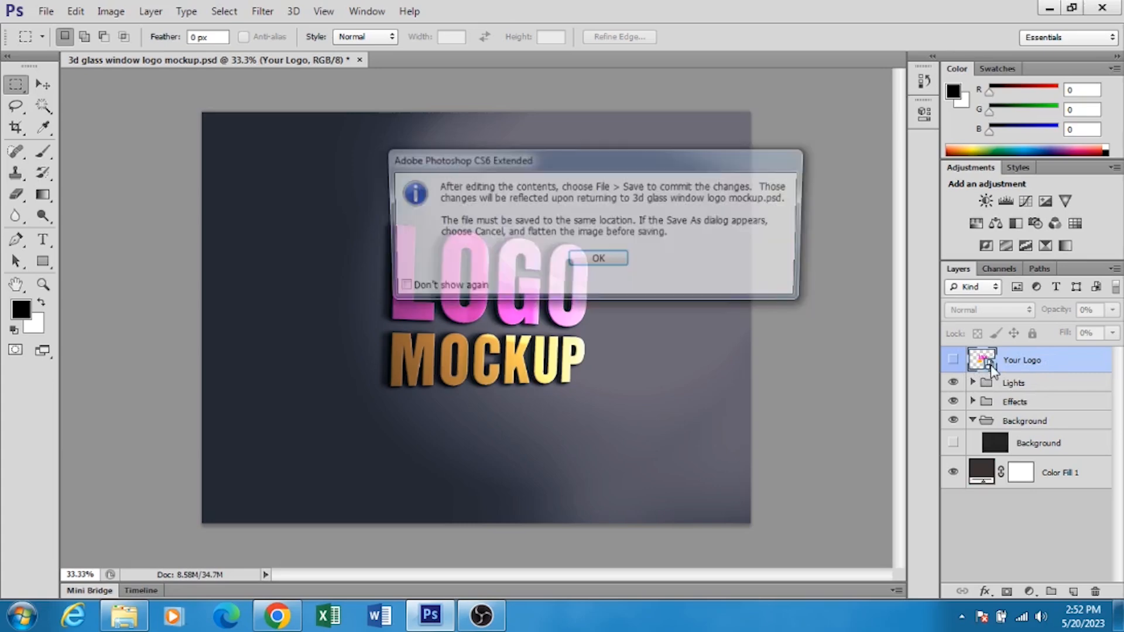
left_click(602, 260)
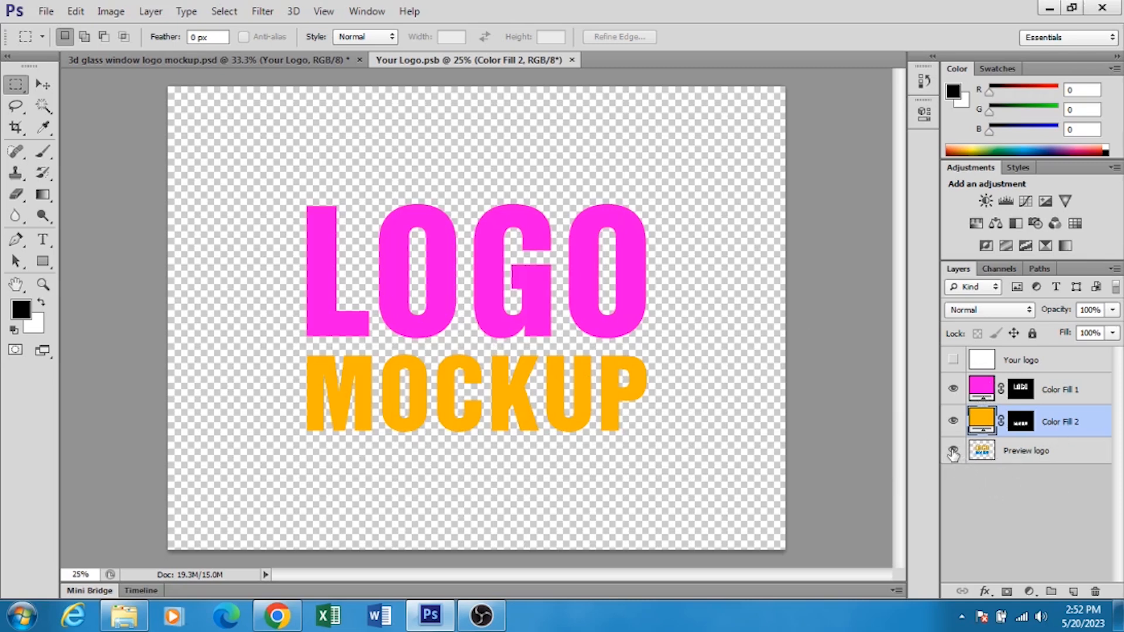
- Hide and reshow the Color Fill 1 and Color Fill 2 layers to compare them with the preview logo beneath
left_click(954, 421)
left_click(954, 389)
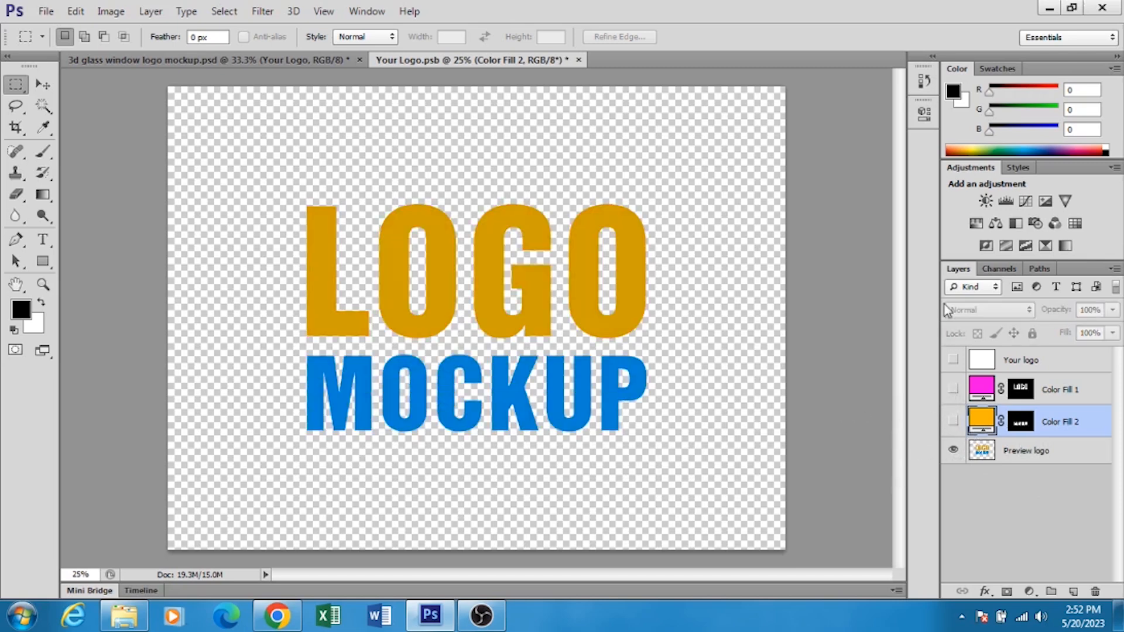
left_click(954, 422)
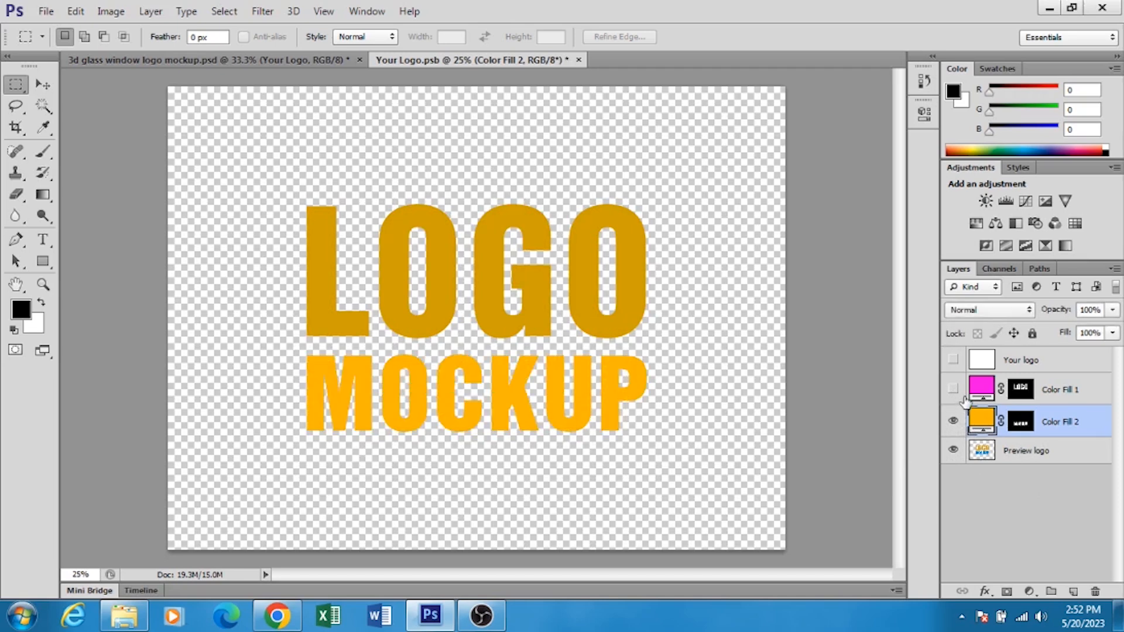
left_click(954, 390)
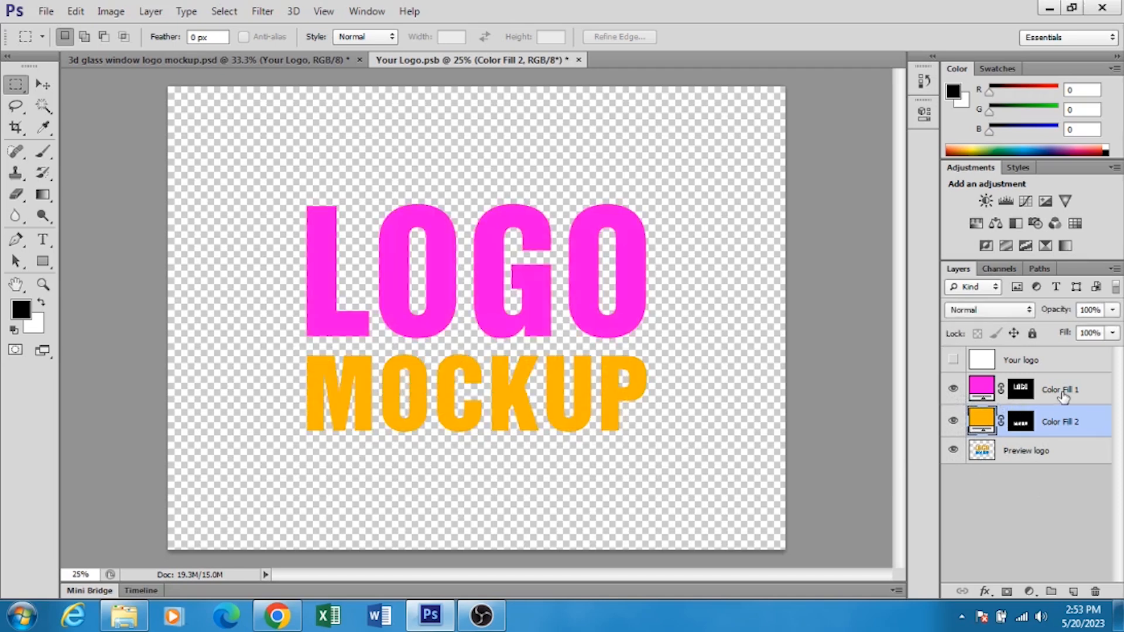
- Delete the Color Fill 1 and Color Fill 2 layers from the logo document
left_click(1093, 398)
left_click_drag(1092, 398, 1095, 591)
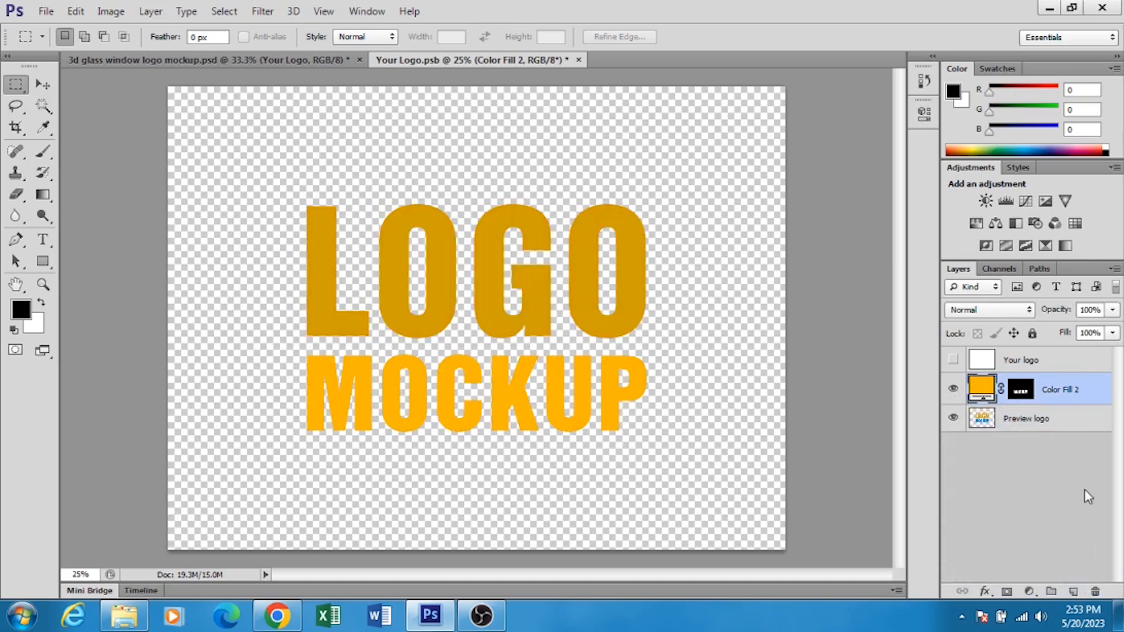
left_click_drag(1093, 396, 1095, 592)
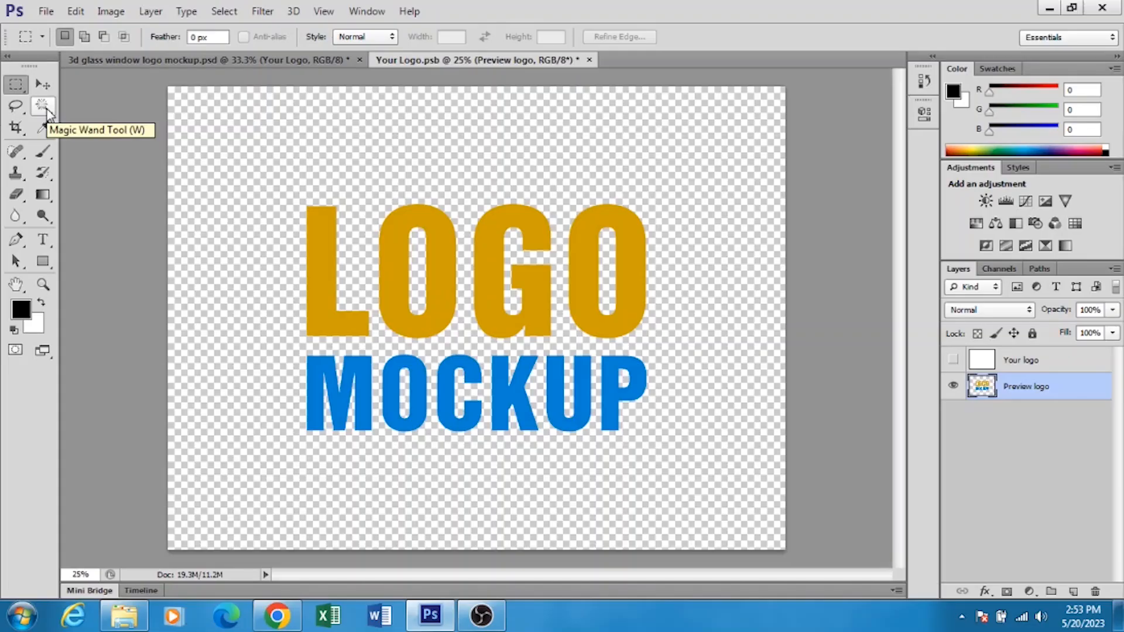
- Select all four letters of the word LOGO on the Preview logo layer with the Magic Wand tool
left_click(42, 105)
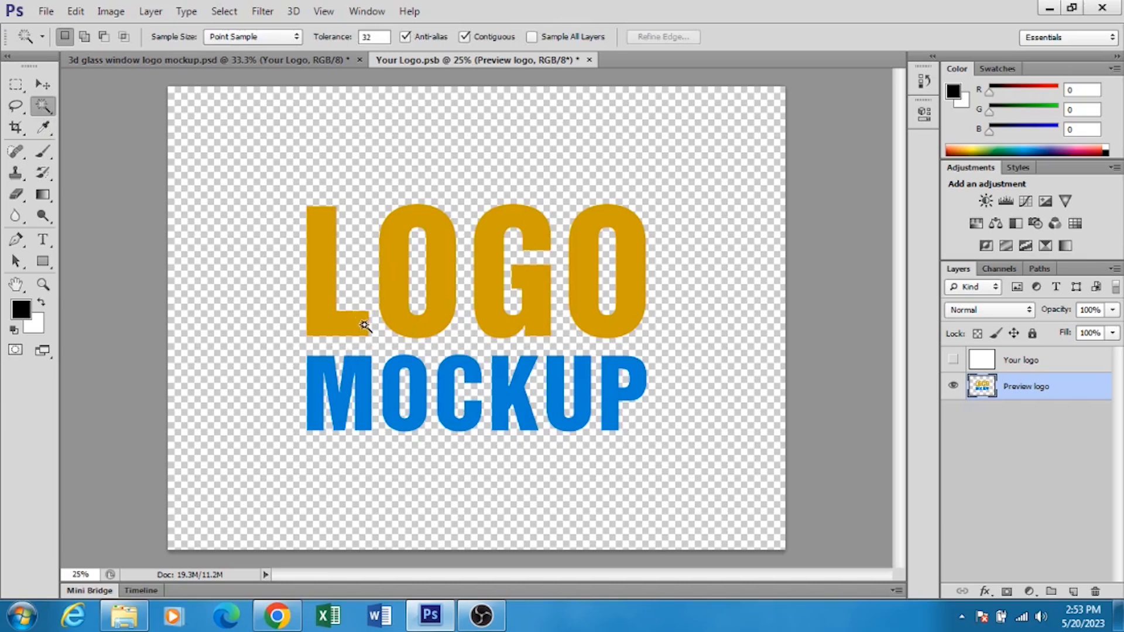
left_click(327, 288)
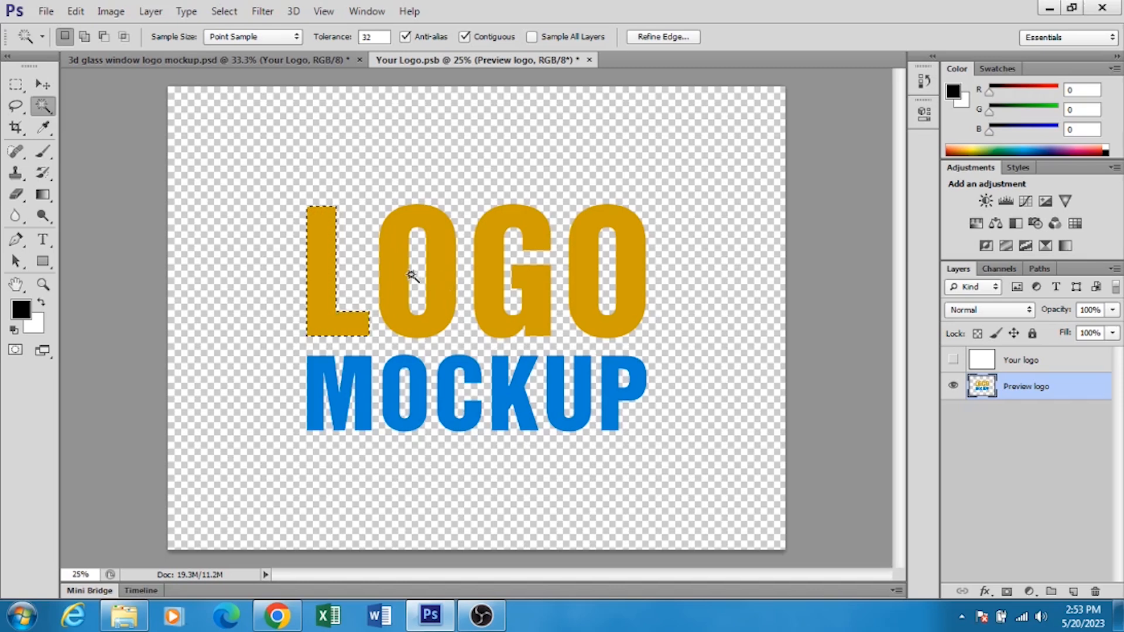
key("shift")
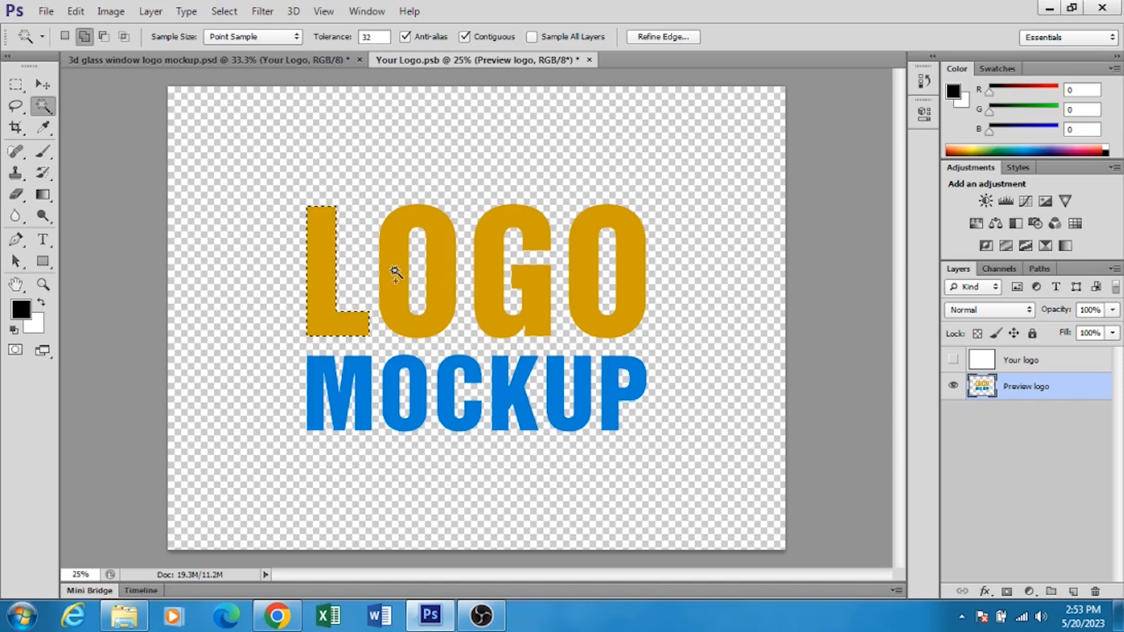
left_click(400, 275)
left_click(491, 250)
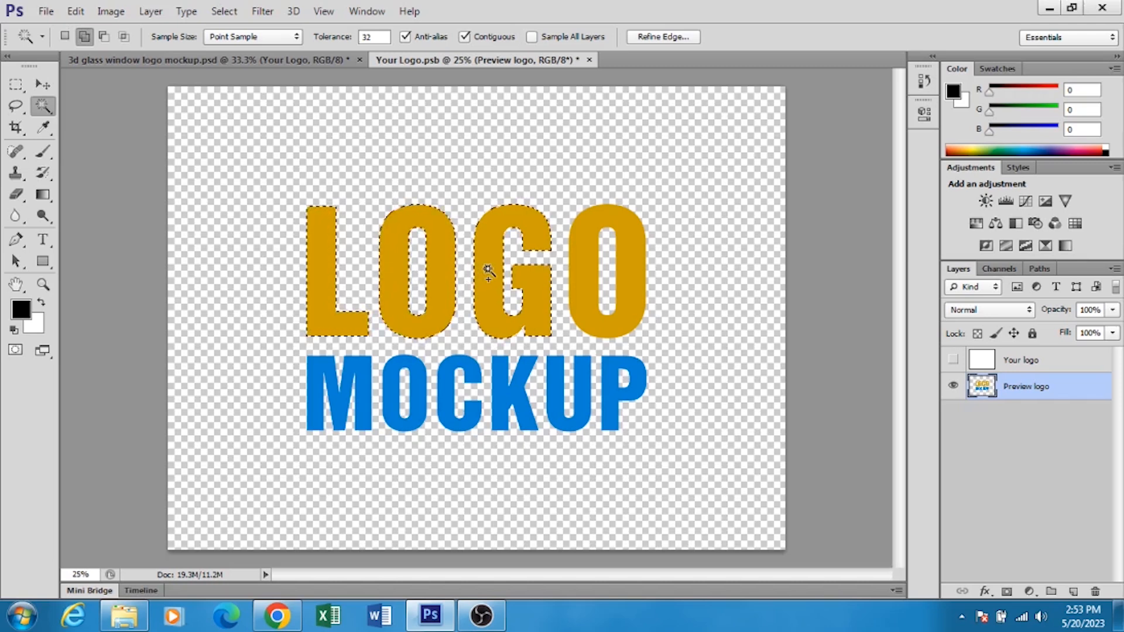
left_click(583, 273)
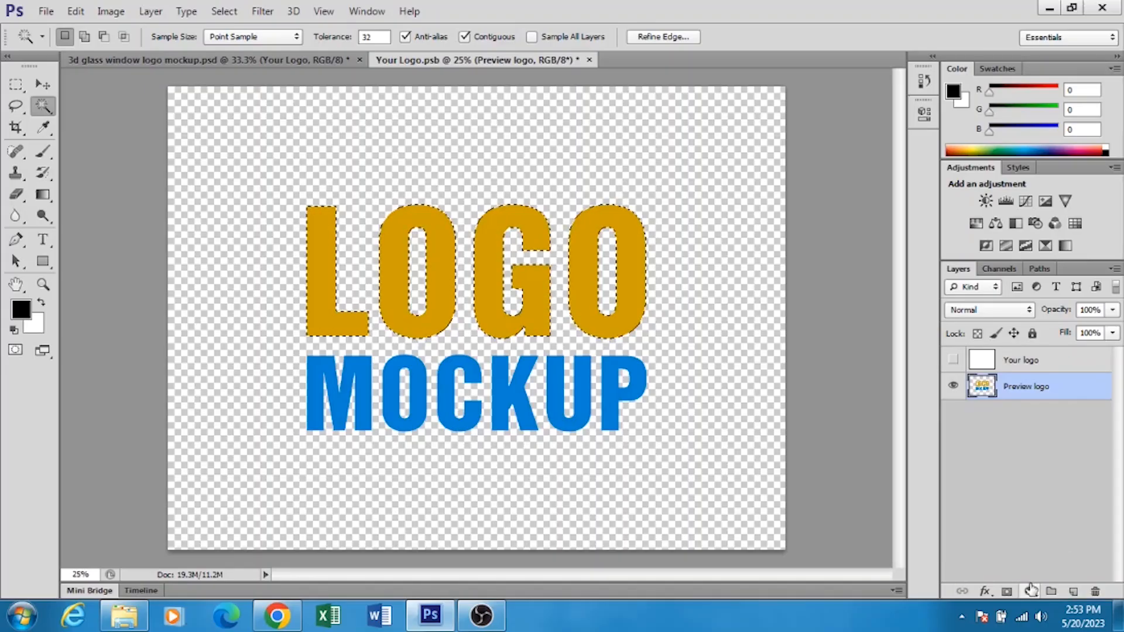
- Add a solid colour fill layer in green 1eab1e over the selected letters of the word LOGO
left_click(1029, 593)
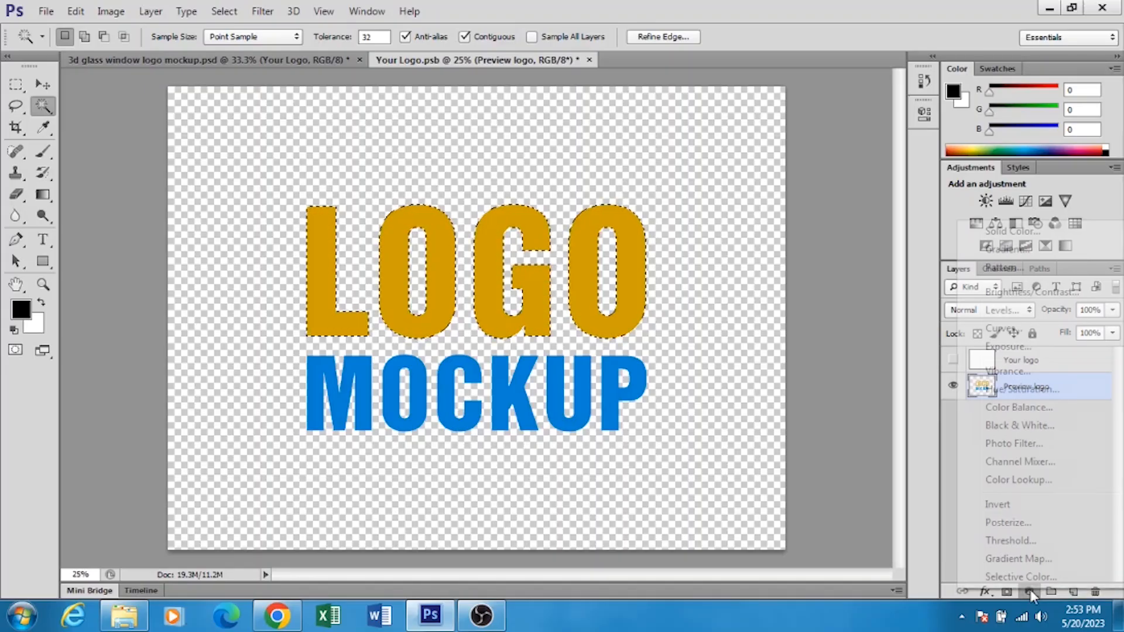
left_click(1013, 232)
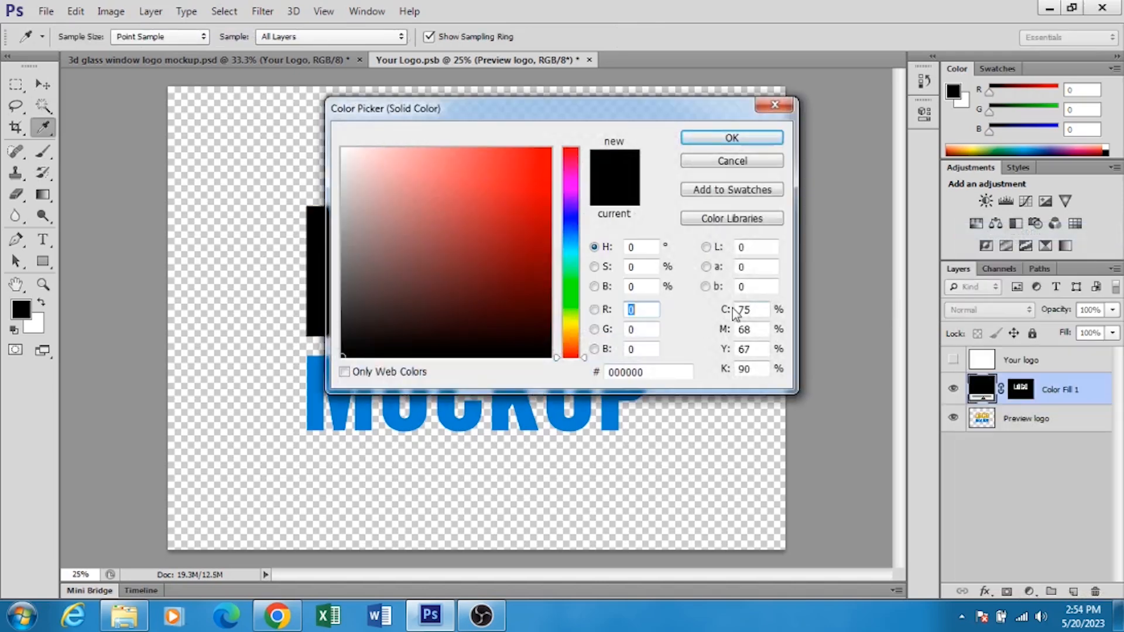
left_click_drag(625, 110, 927, 129)
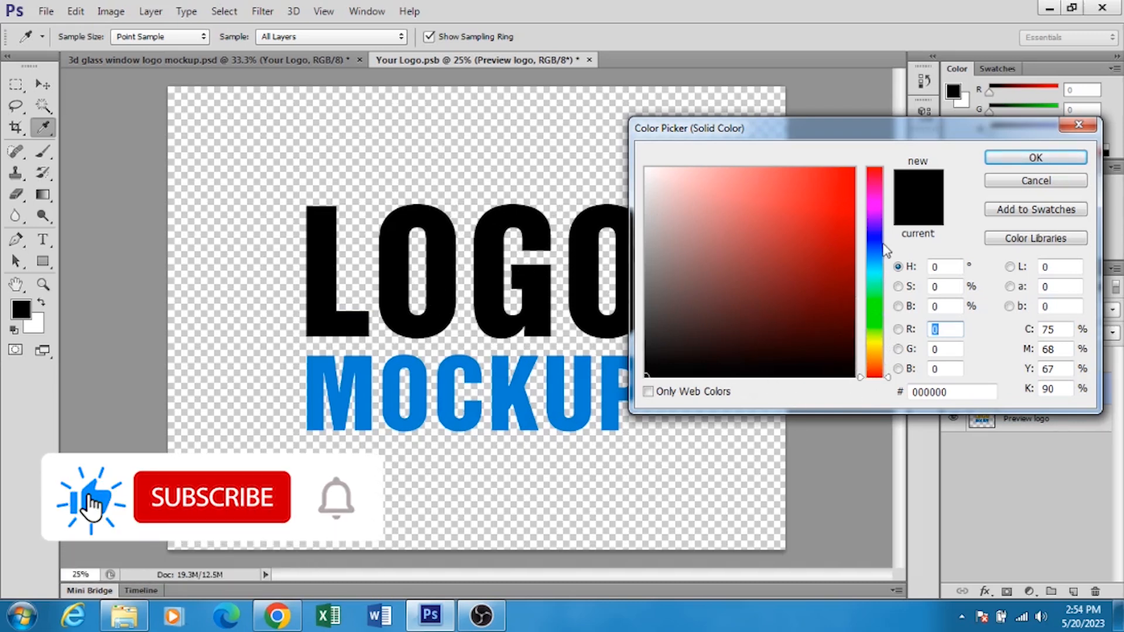
left_click(872, 308)
left_click(839, 190)
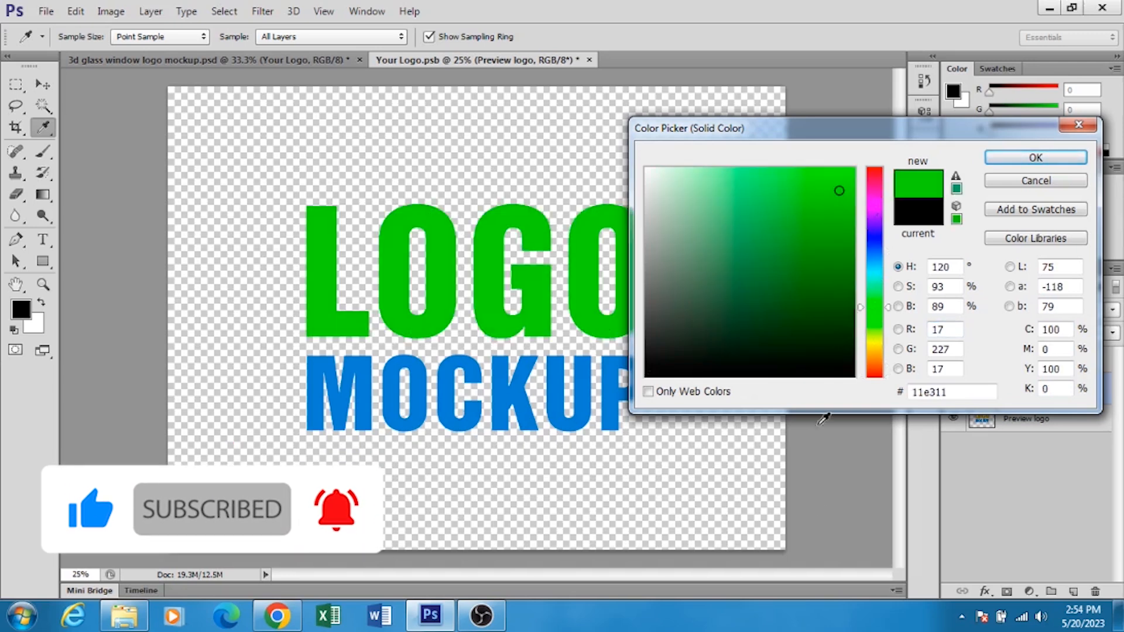
left_click(780, 243)
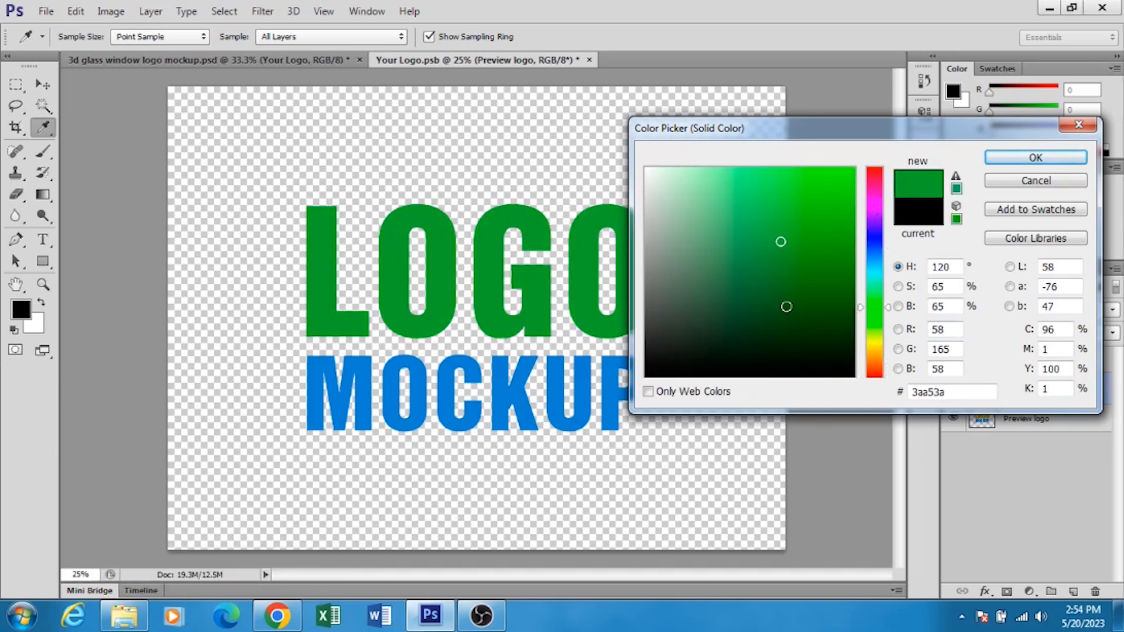
left_click(800, 285)
left_click(818, 236)
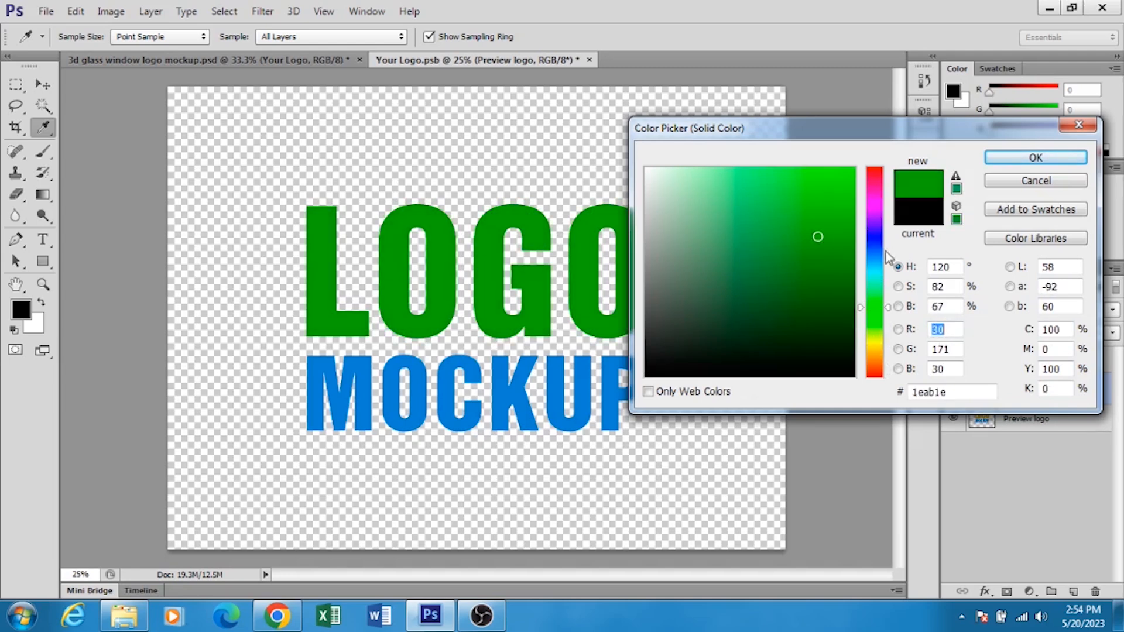
left_click(1010, 159)
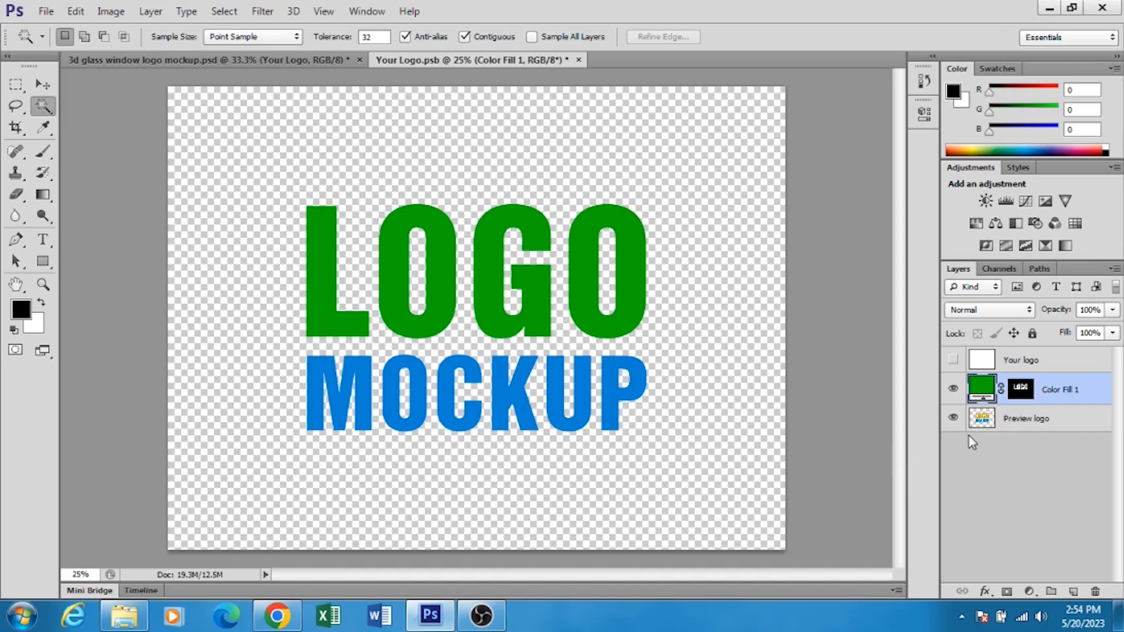
- Select all six letters of the word MOCKUP on the Preview logo layer with the Magic Wand tool
left_click(1010, 426)
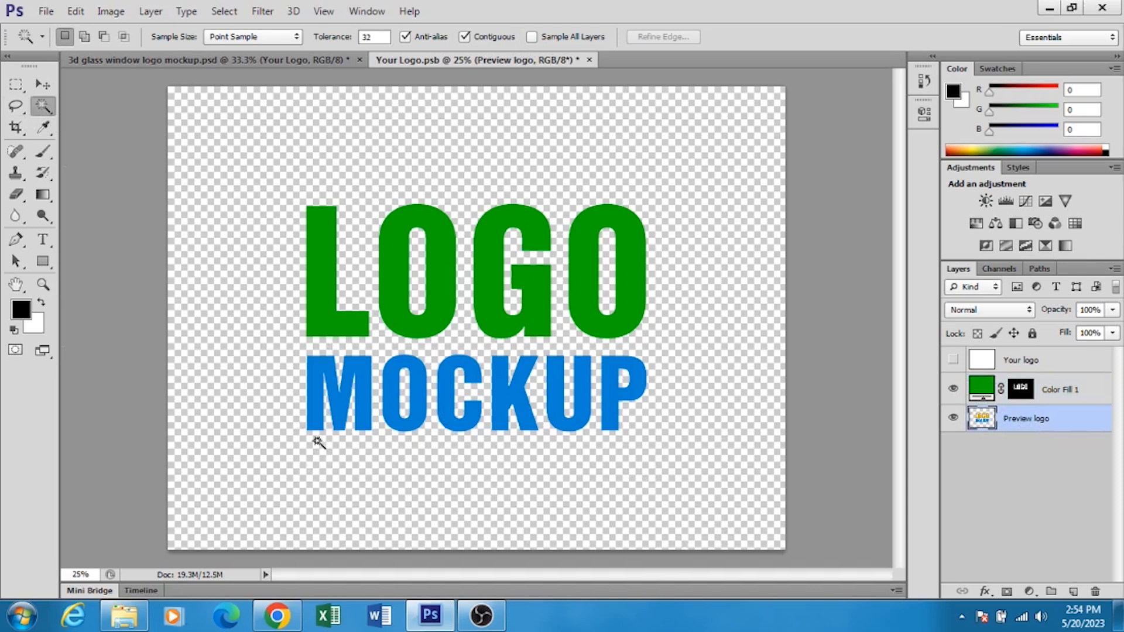
left_click(318, 375)
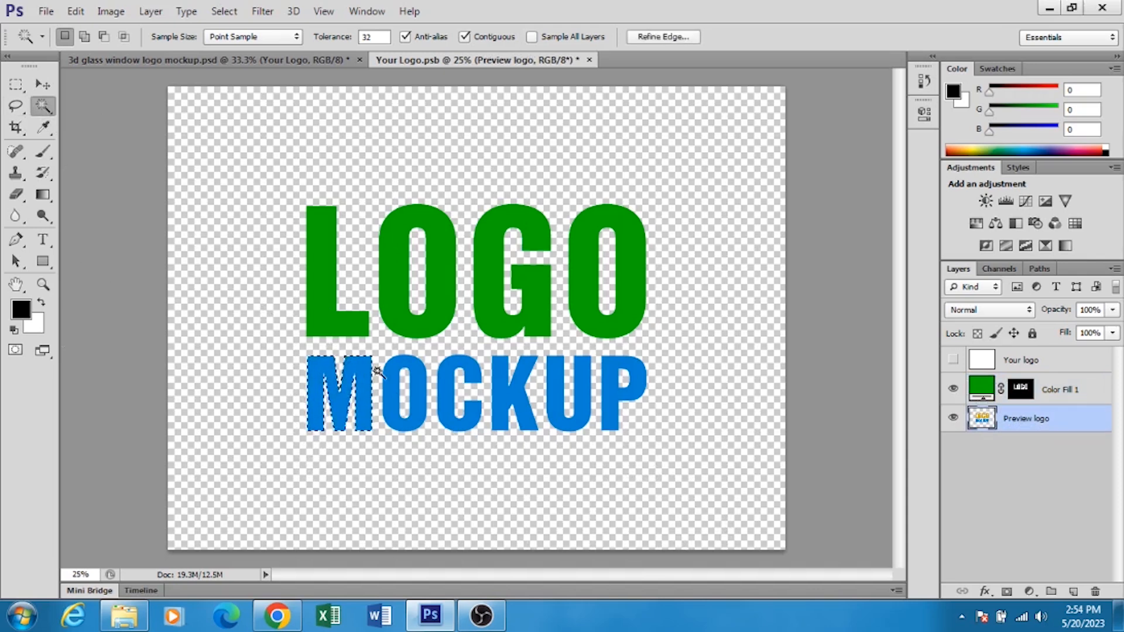
key("shift")
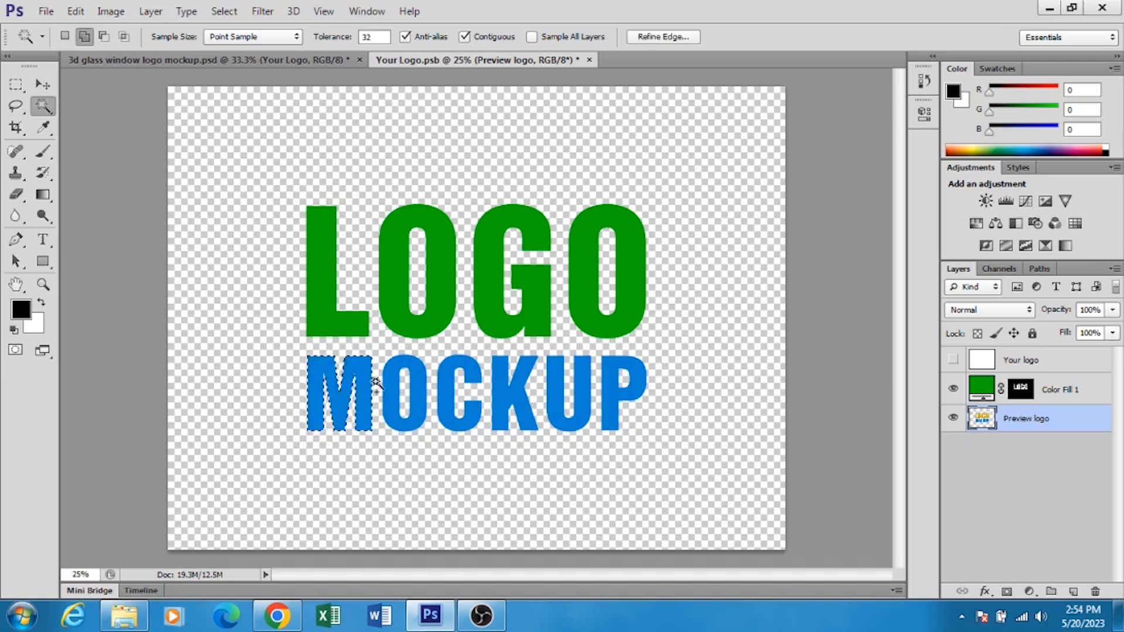
left_click(406, 375, "shift")
left_click(454, 374, "shift")
left_click(503, 386, "shift")
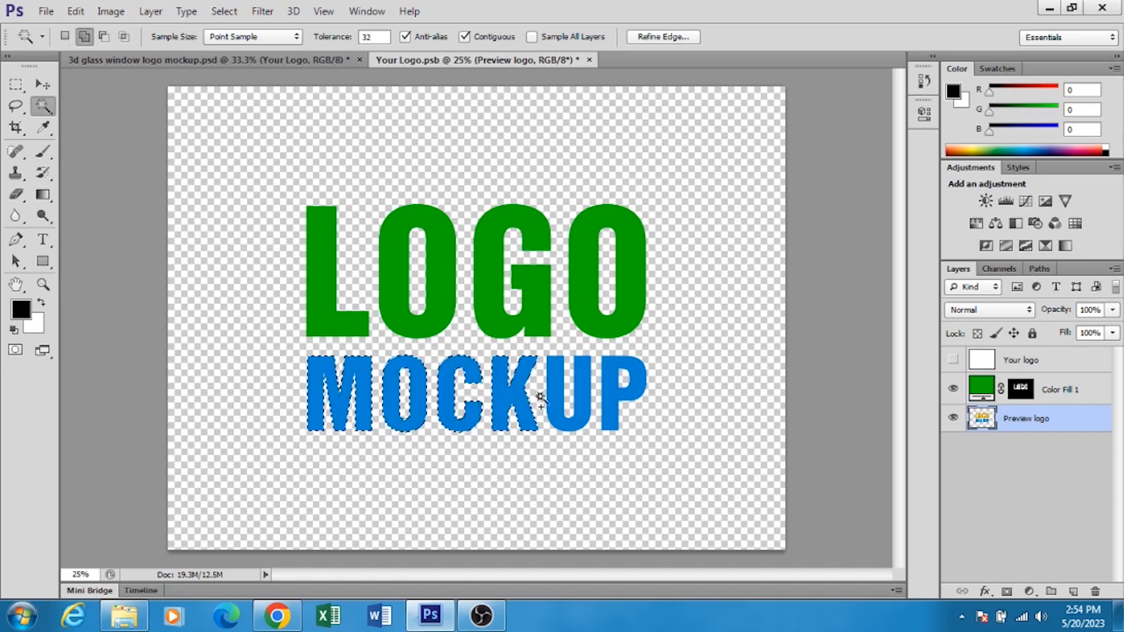
left_click(570, 392, "shift")
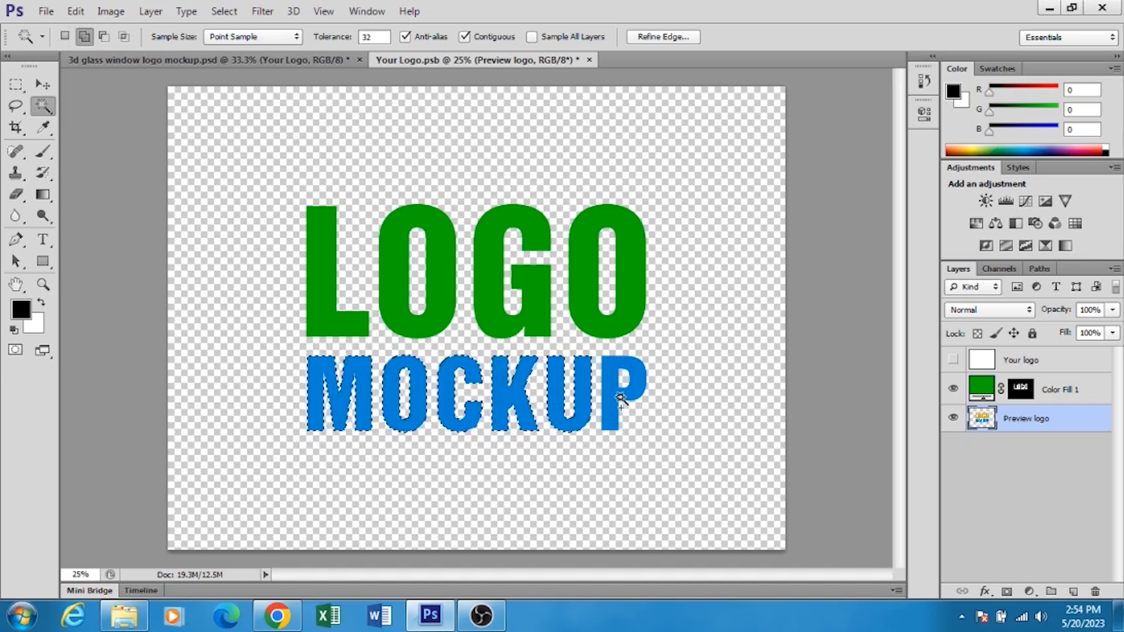
left_click(620, 399, "shift")
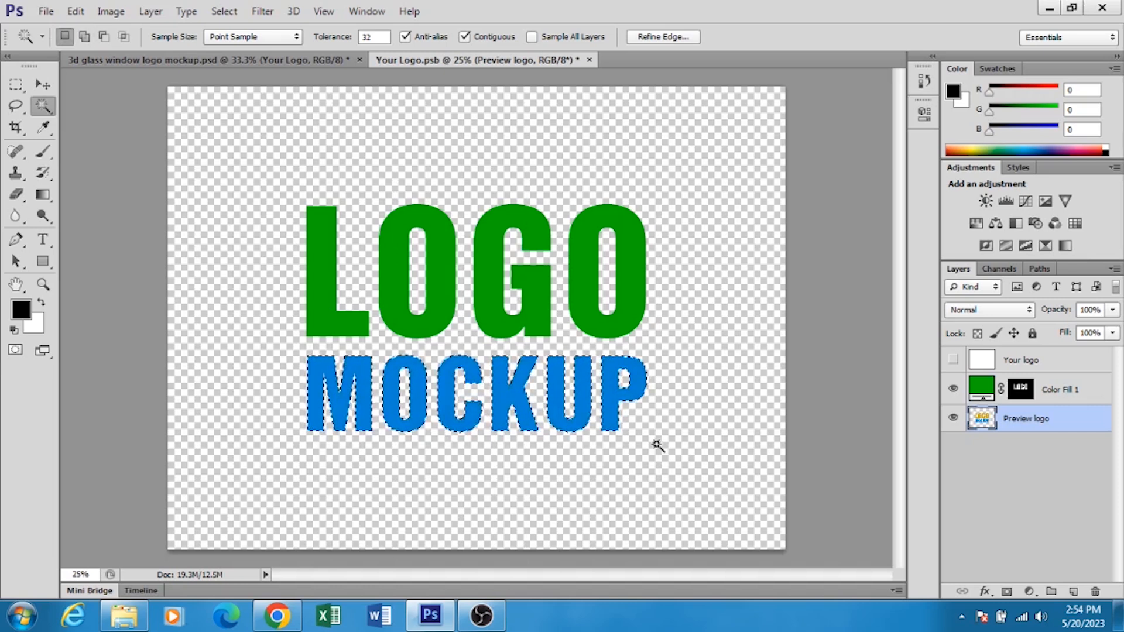
- Add a solid colour fill layer in magenta e60fcf over the selected letters of the word MOCKUP
left_click(1029, 592)
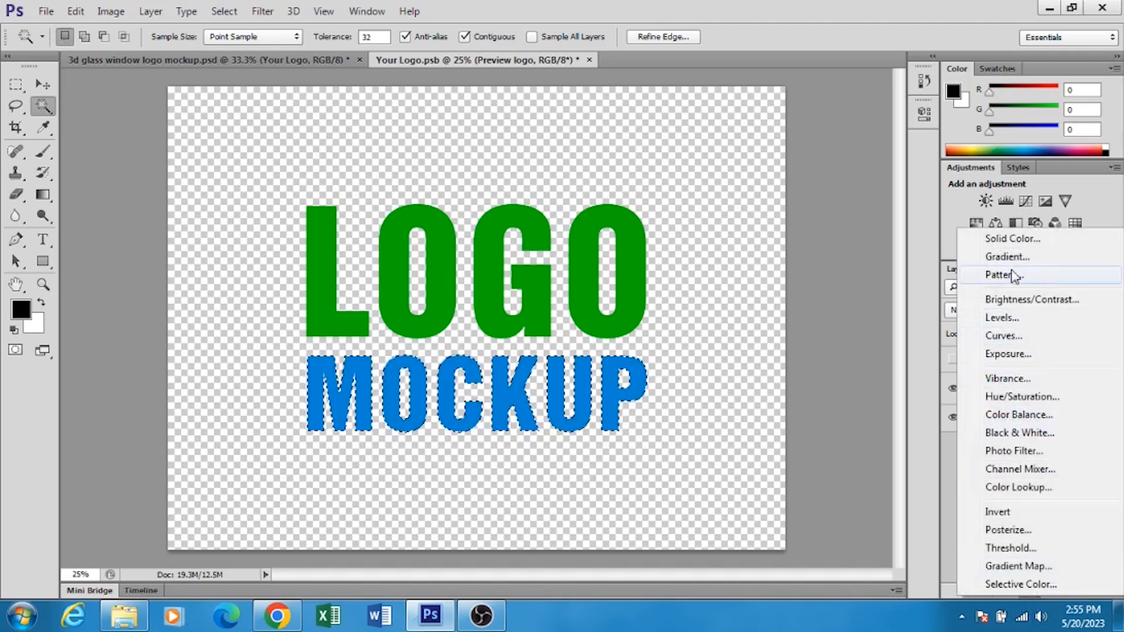
left_click(1024, 239)
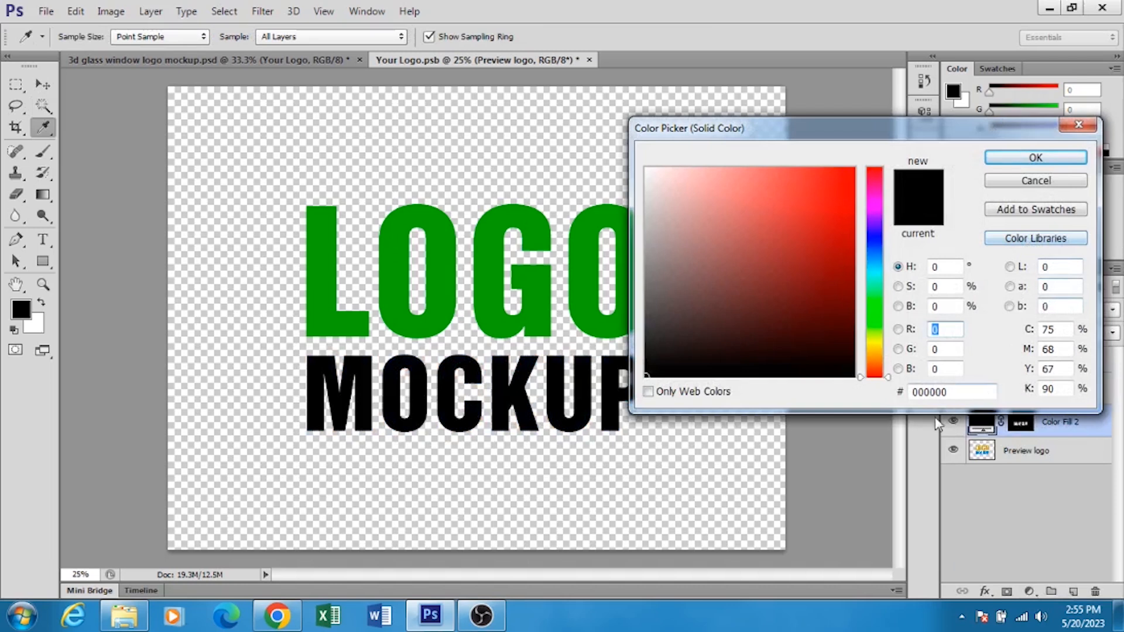
left_click(871, 198)
left_click(841, 188)
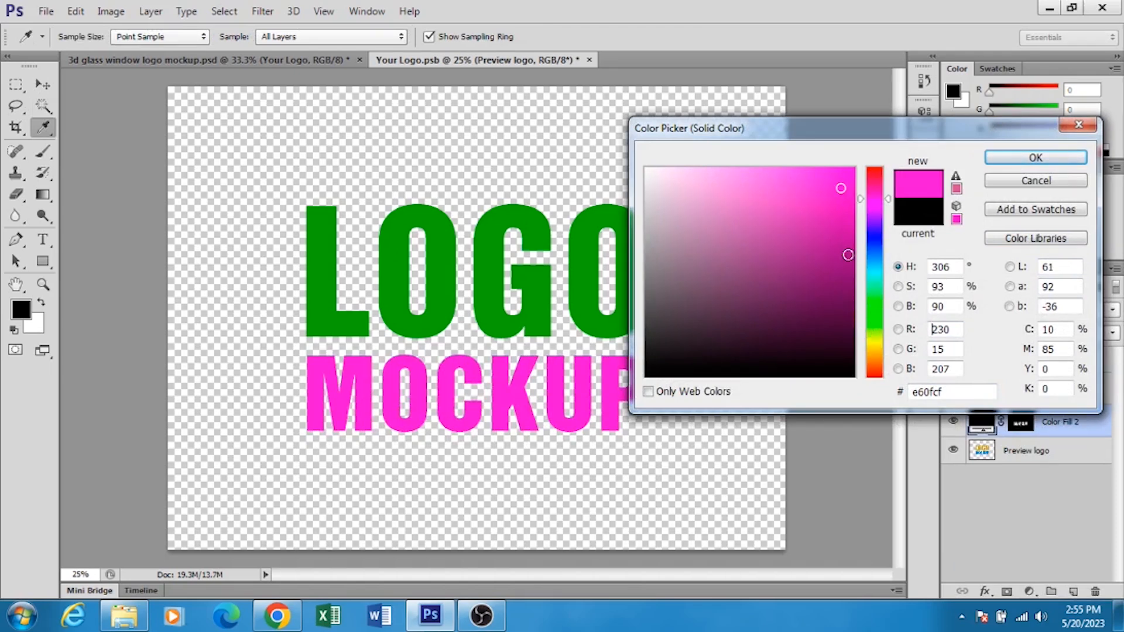
left_click(1028, 157)
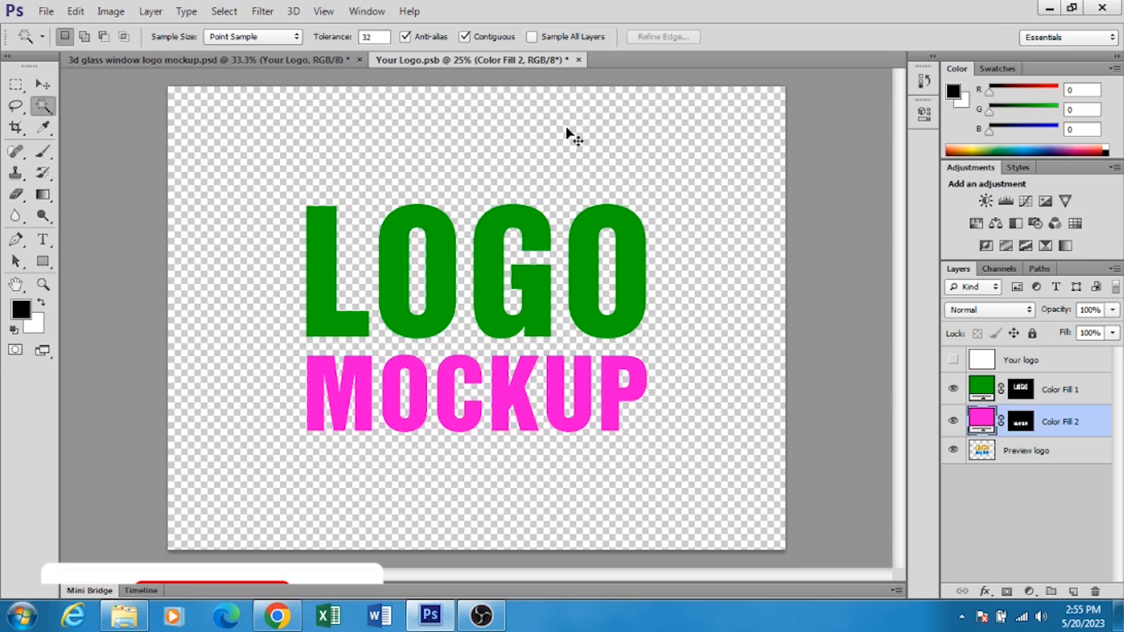
- Save the Your Logo smart object document and close it to update the mockup
key("ctrl+s")
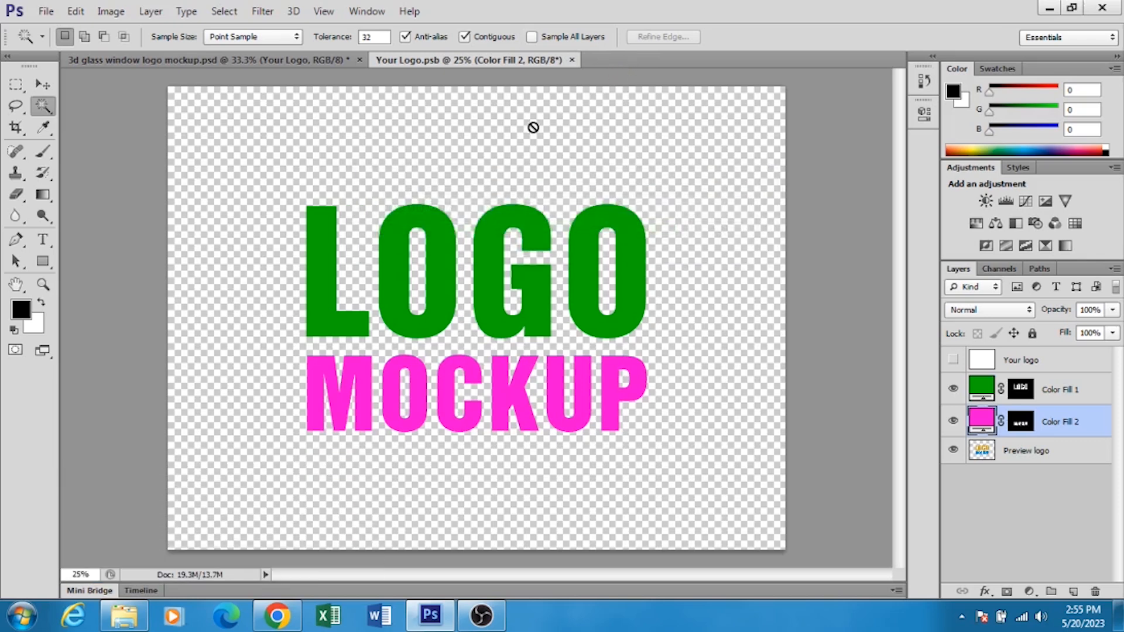
left_click(572, 60)
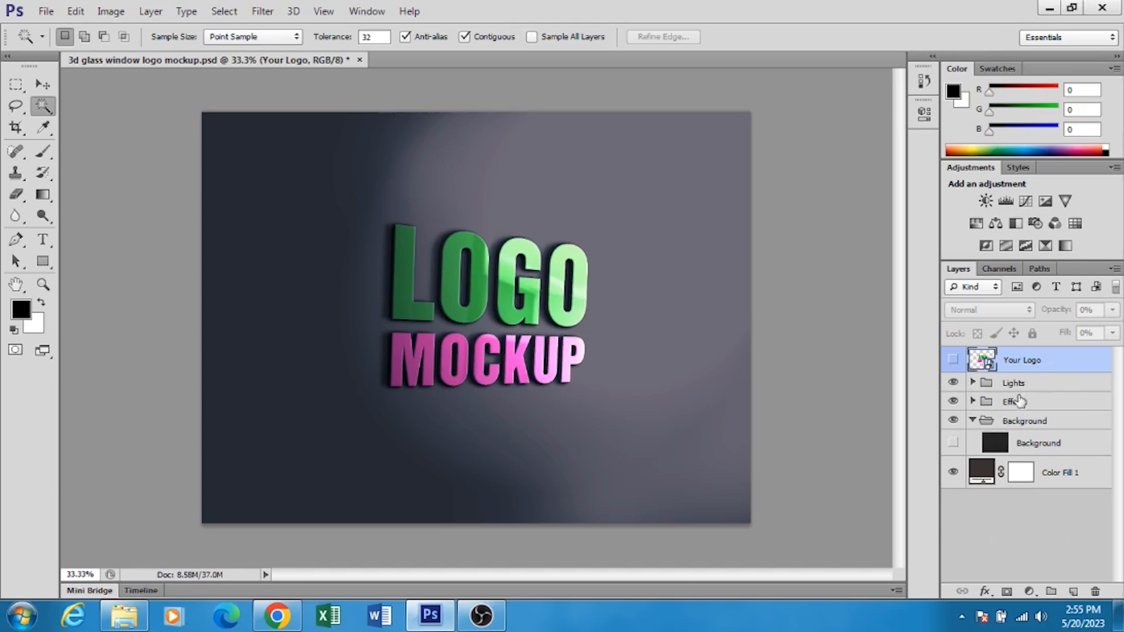
- Expand the Lights group and toggle the visibility of its curves and gradient map effect layers to compare their influence
left_click(1053, 387)
left_click(1055, 390)
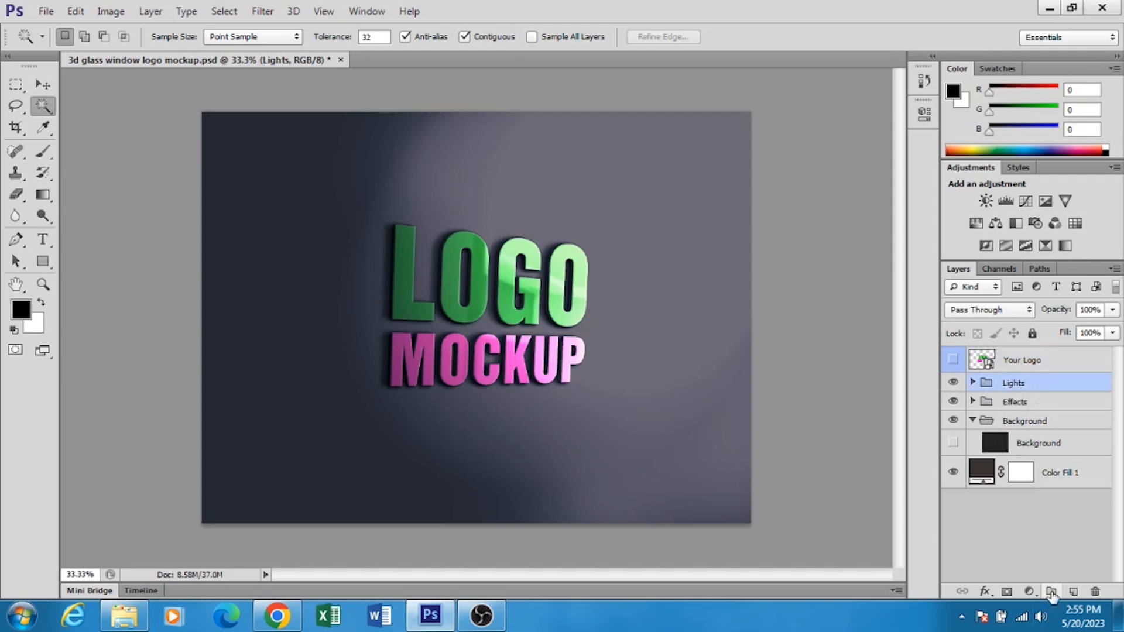
left_click(974, 383)
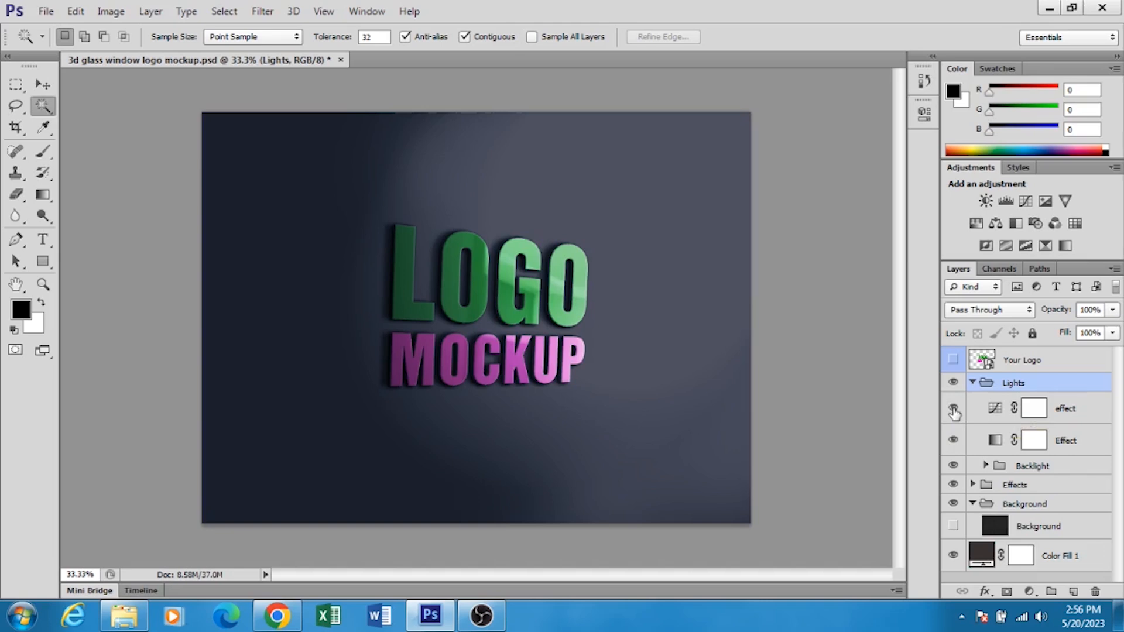
left_click(953, 410)
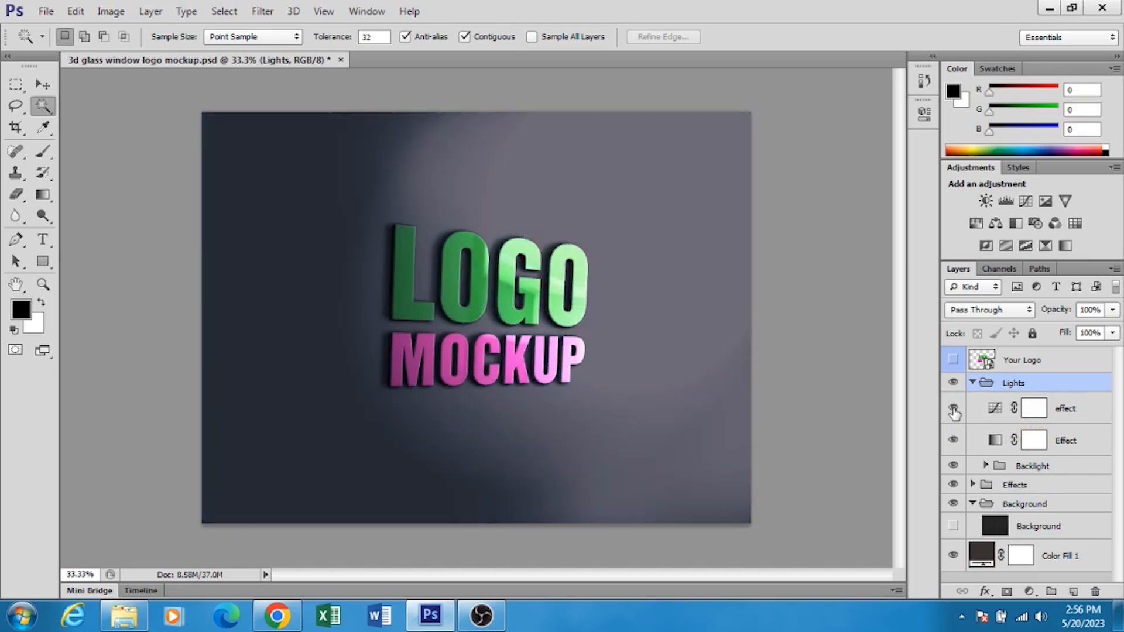
left_click(952, 444)
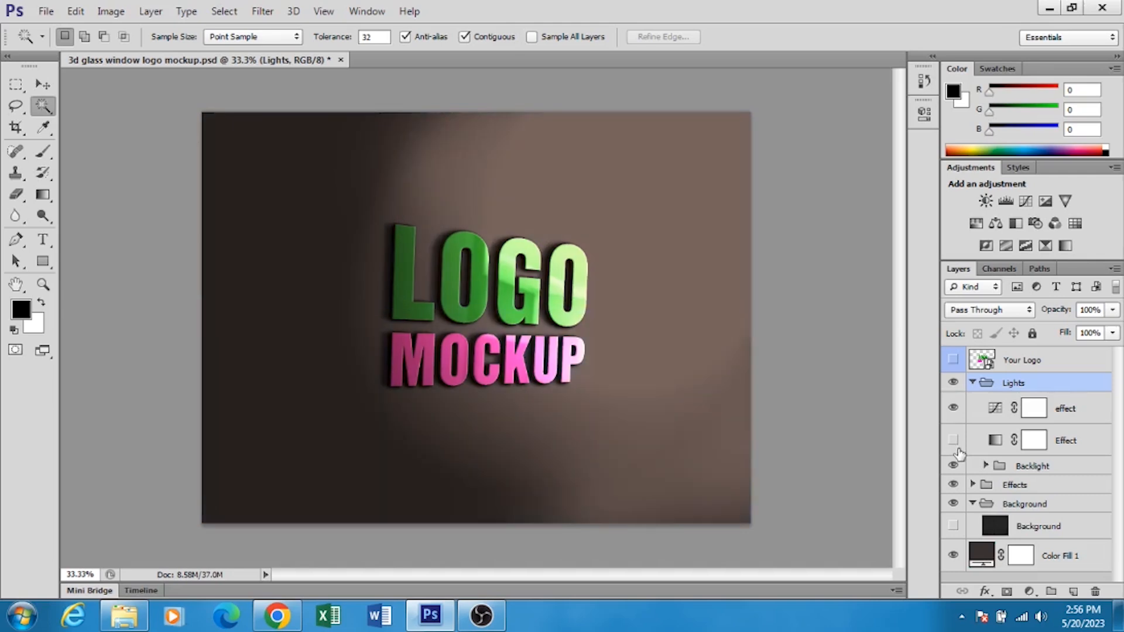
left_click(953, 442)
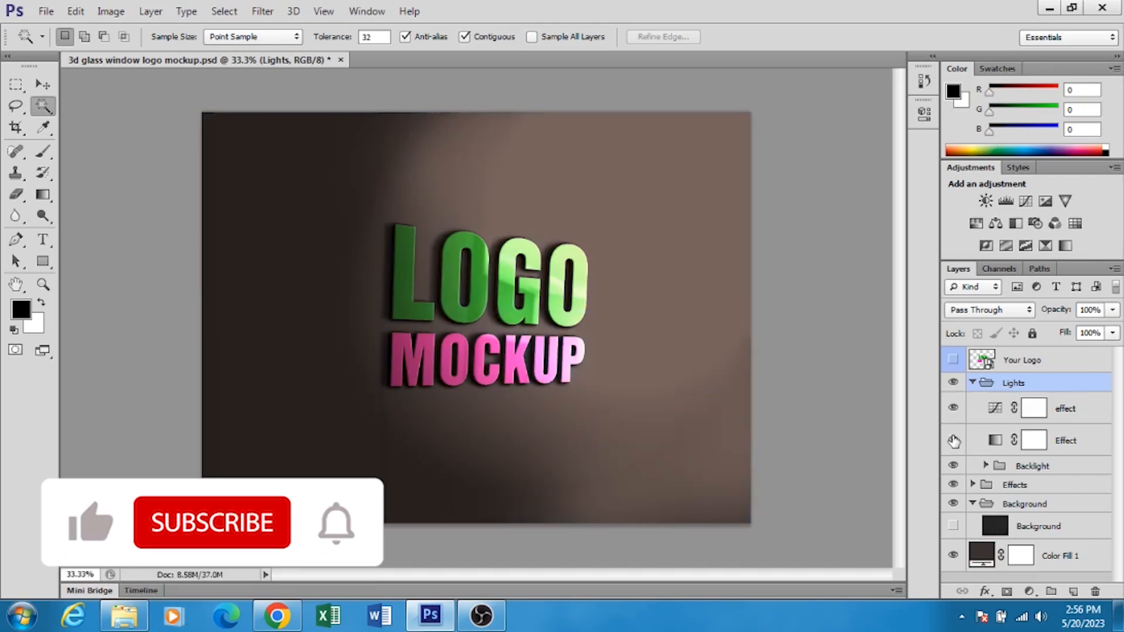
- Move the black point of the RGB curve slightly inward on the curves effect layer in the Lights group
double_click(995, 410)
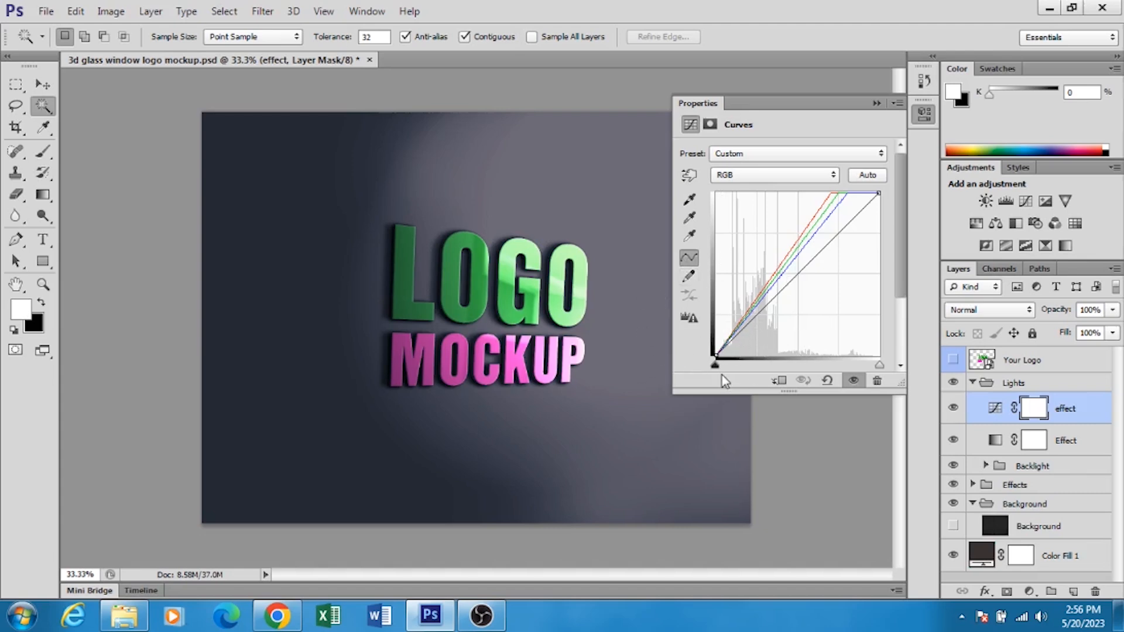
left_click_drag(715, 353, 726, 366)
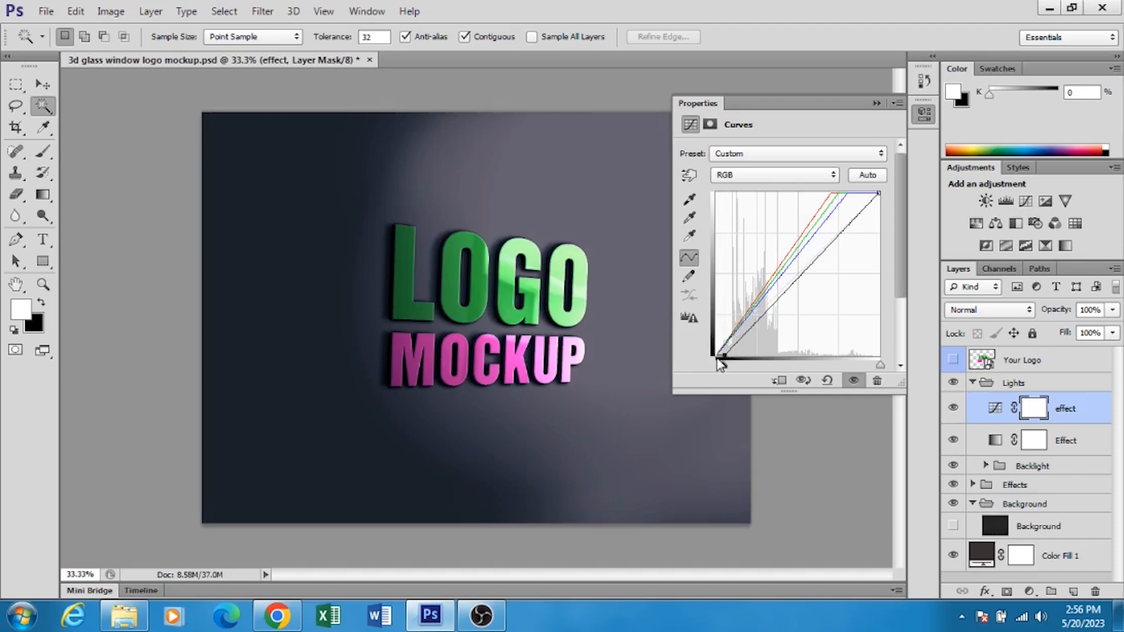
left_click_drag(725, 355, 722, 354)
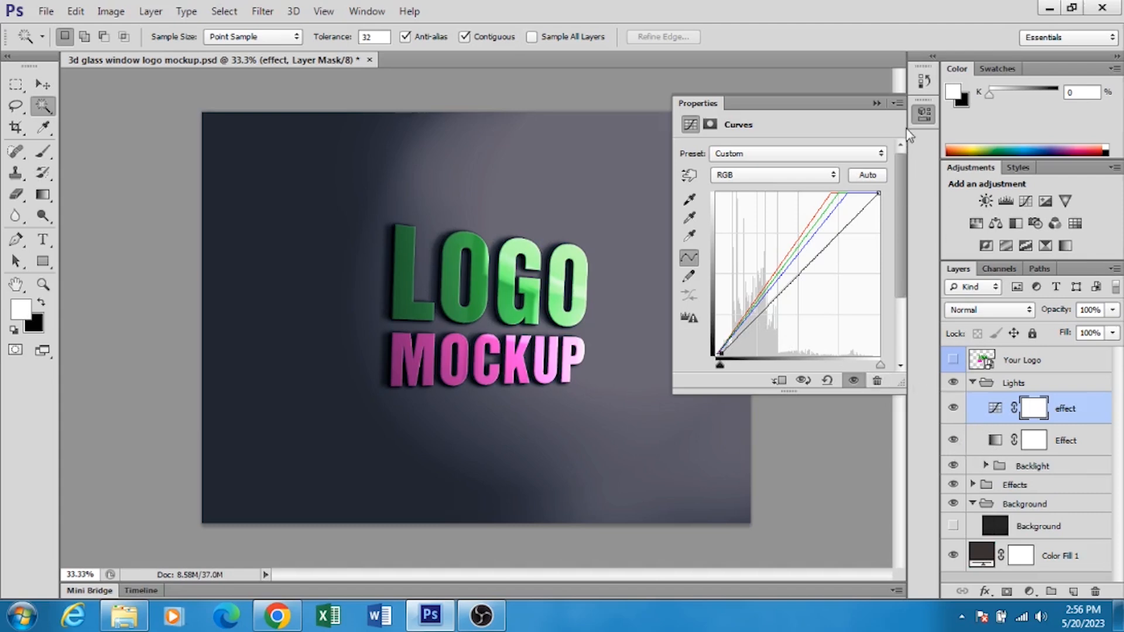
left_click(925, 115)
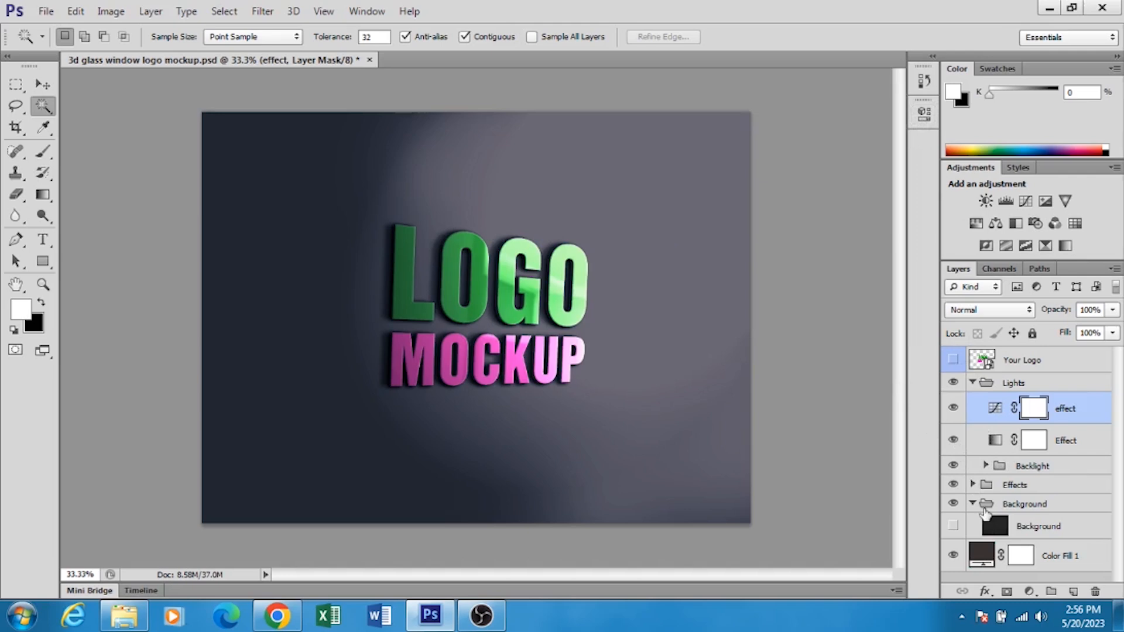
- Recolour the first stop of the gradient map on the Effect layer in the Lights group to dark blue 324b66
left_click(997, 447)
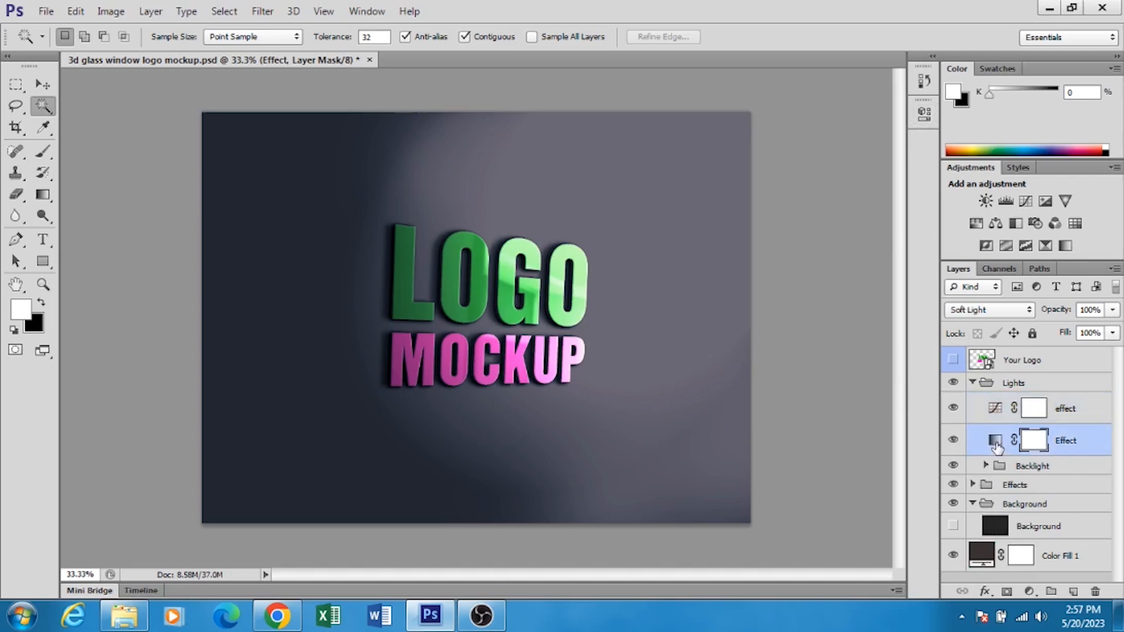
double_click(997, 447)
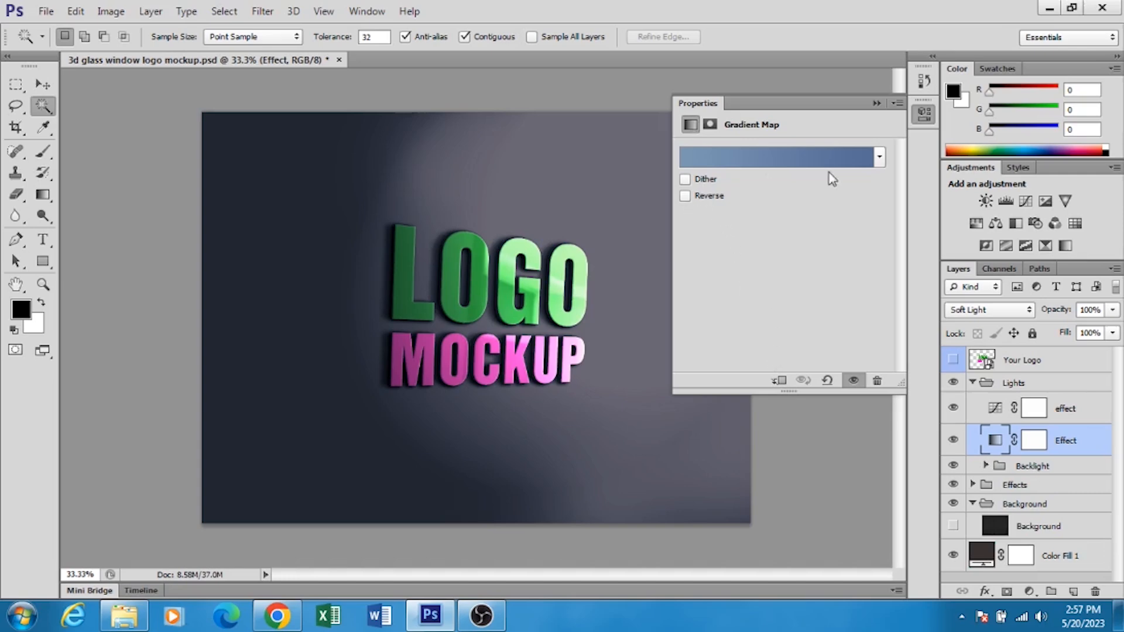
left_click(855, 165)
left_click_drag(587, 72, 918, 140)
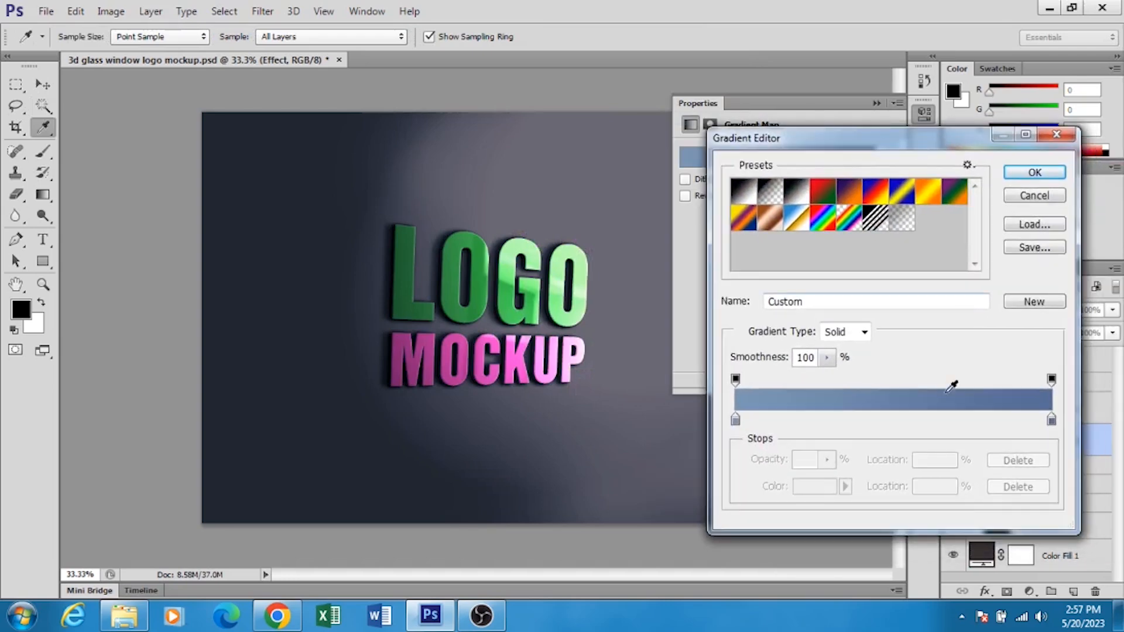
double_click(735, 420)
left_click(790, 247)
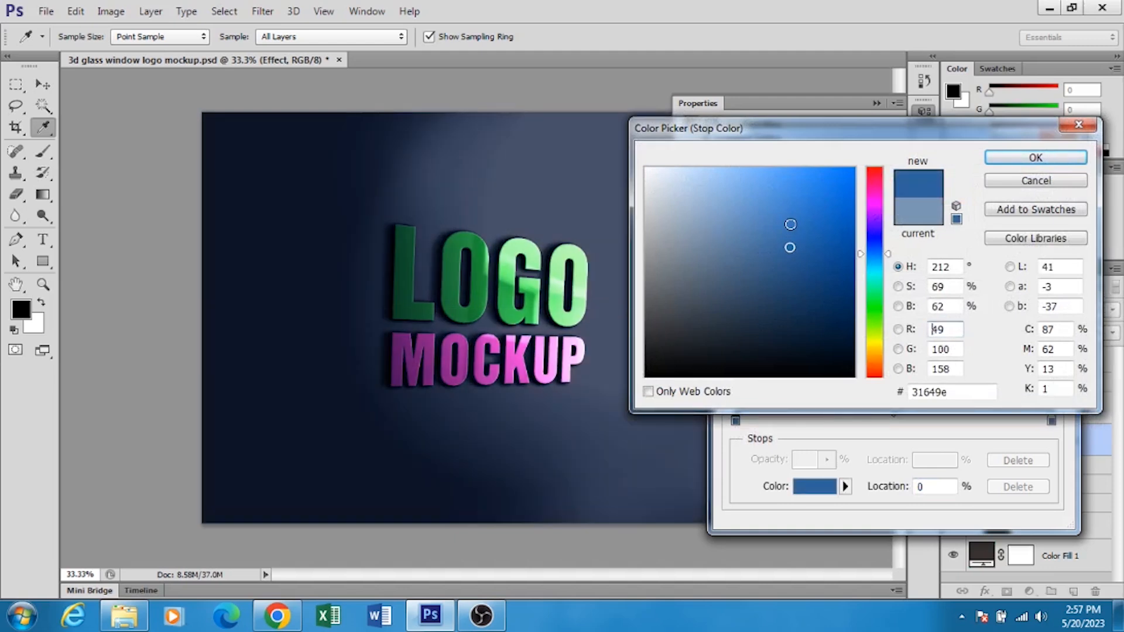
left_click(735, 259)
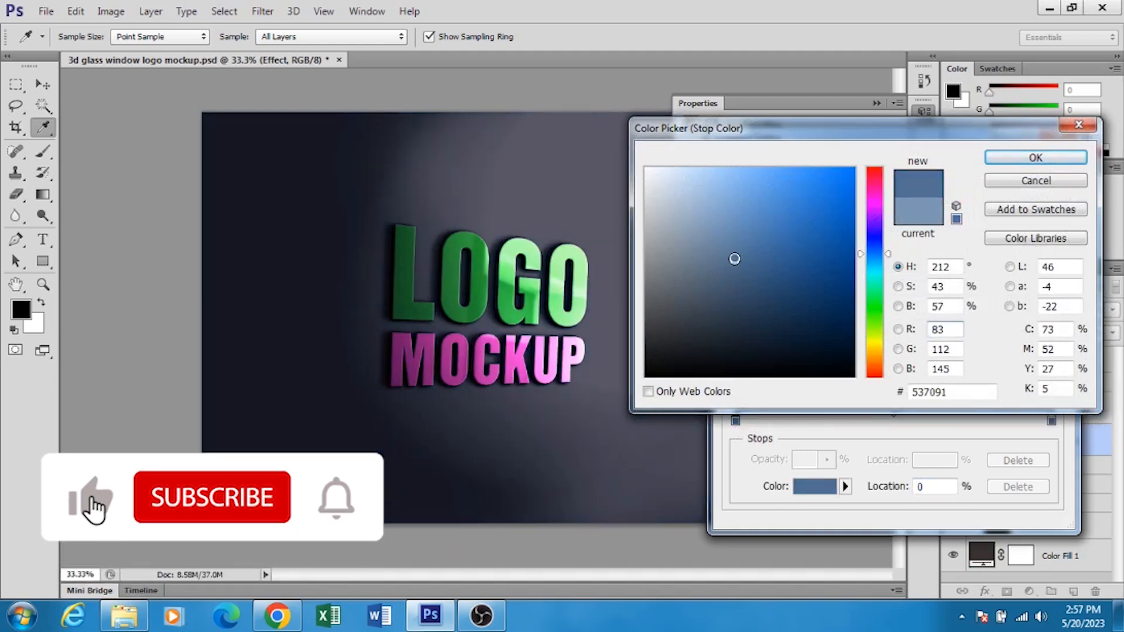
left_click(769, 232)
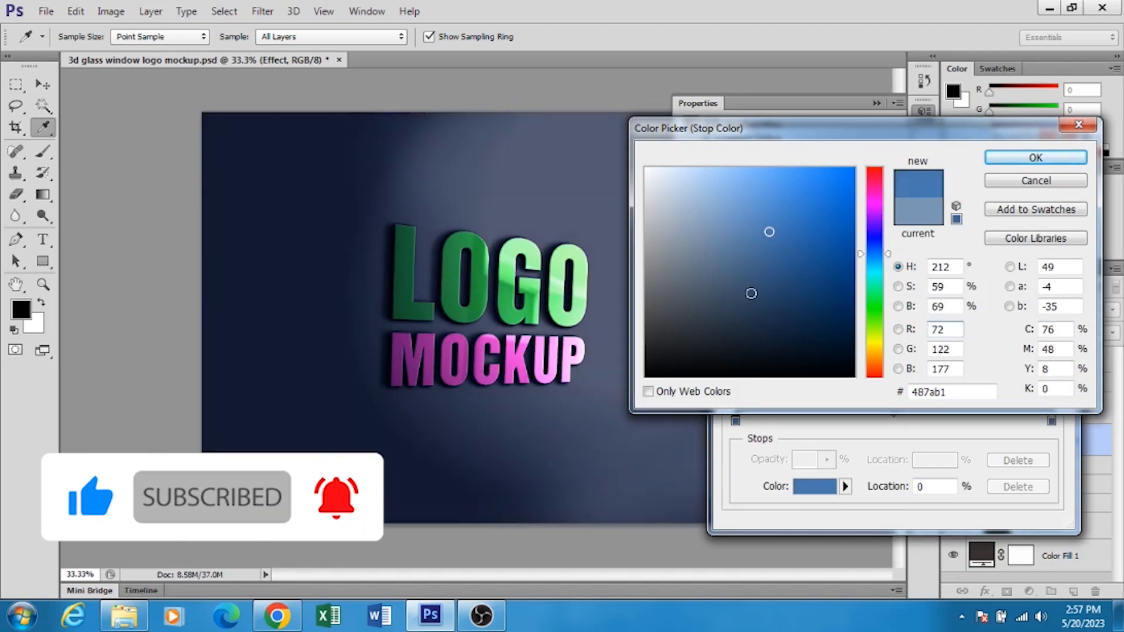
left_click(751, 293)
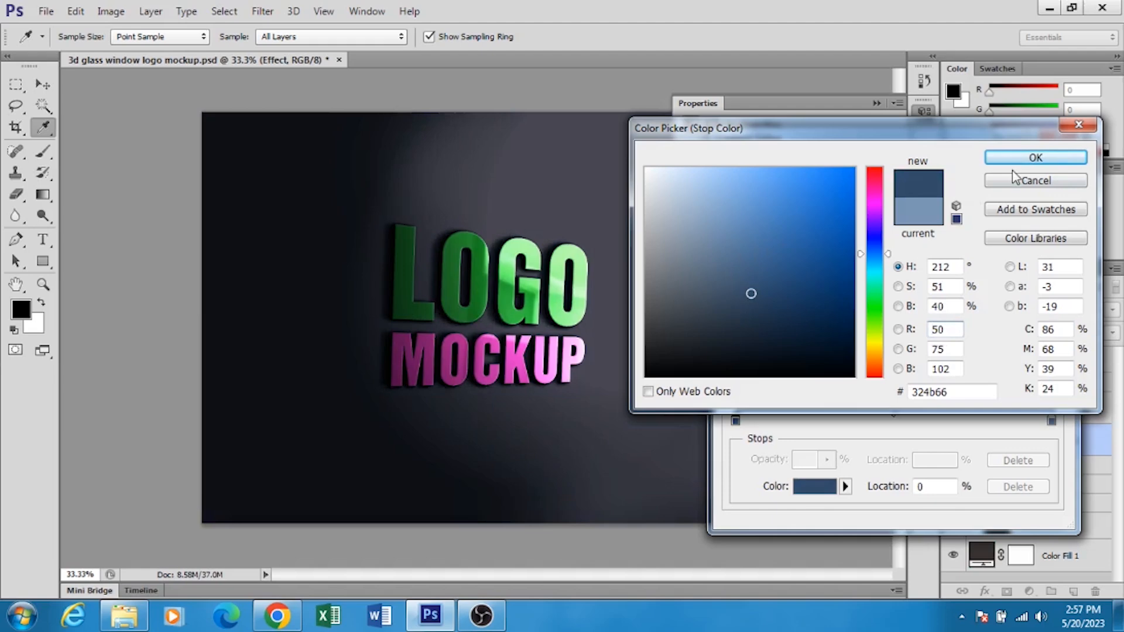
left_click(1032, 158)
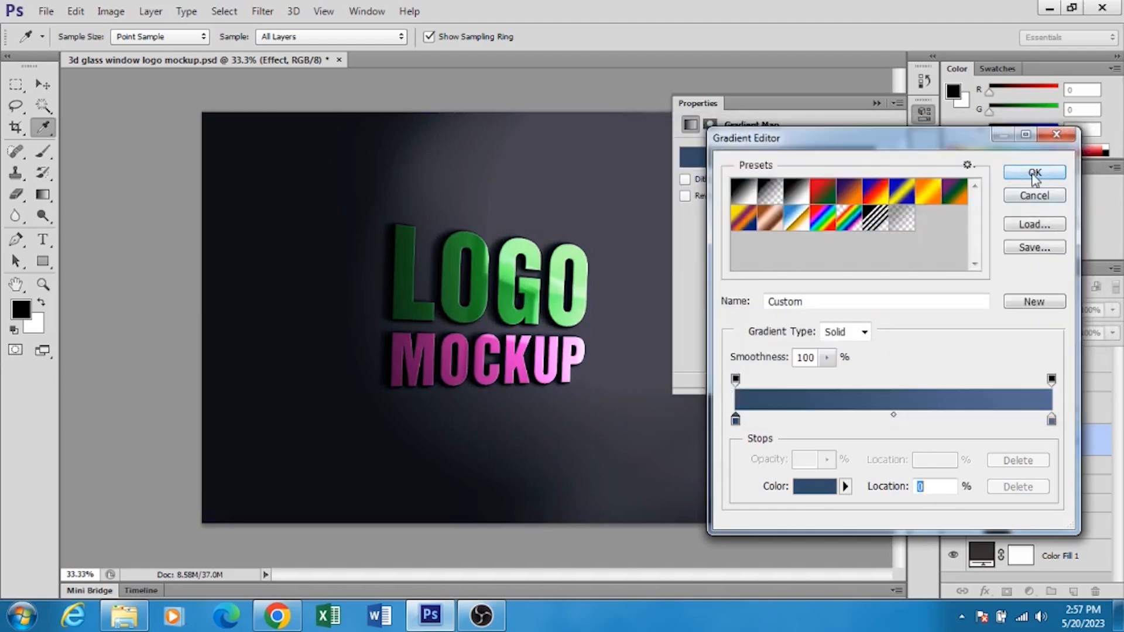
left_click(1035, 172)
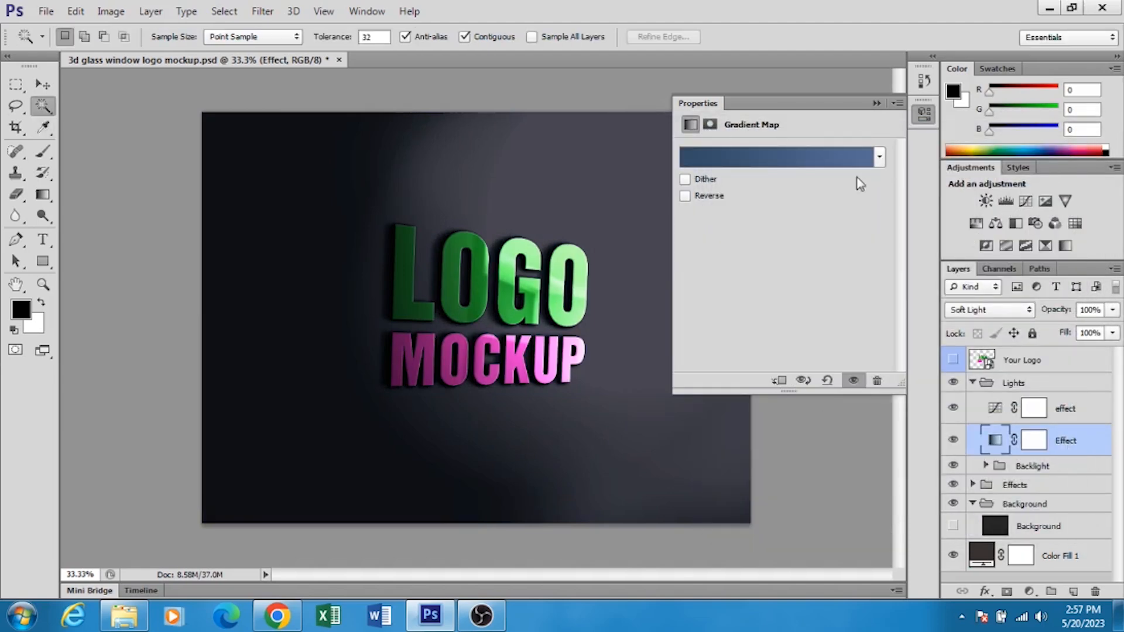
left_click(925, 114)
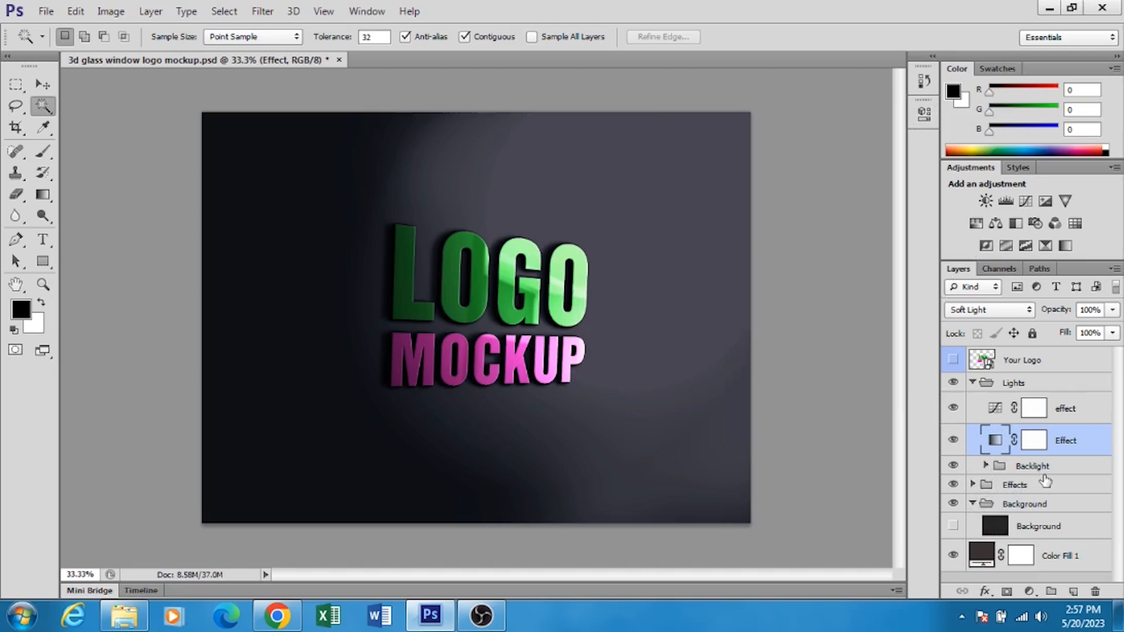
- Expand the Backlight group and toggle the visibility of its light layer to compare its influence on the mockup
left_click(986, 466)
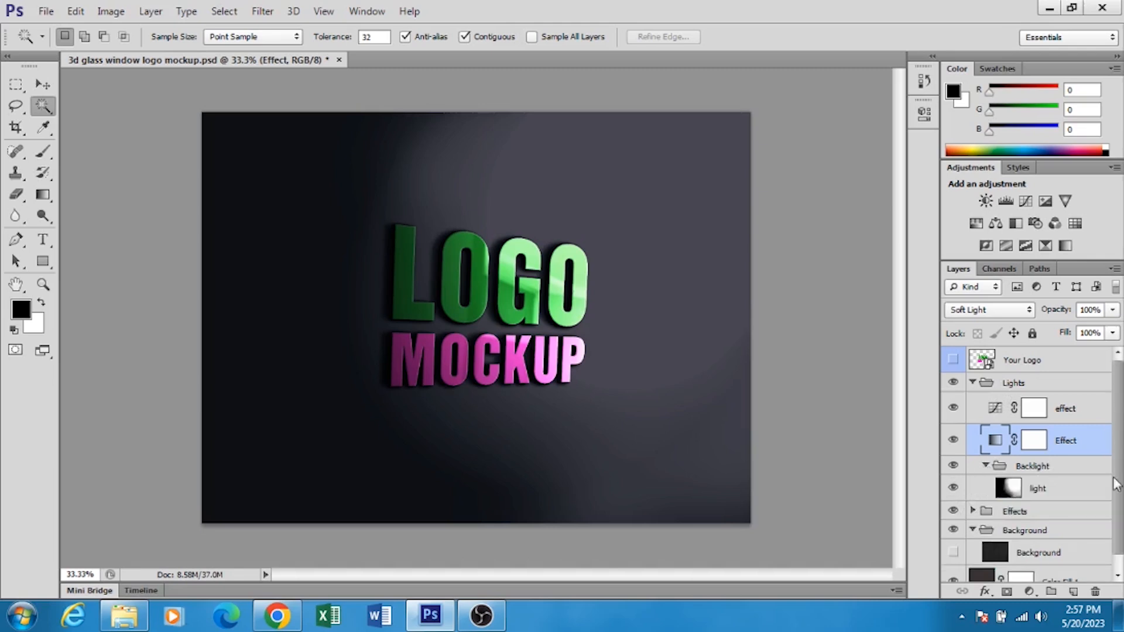
scroll(1088, 511, "down", 1)
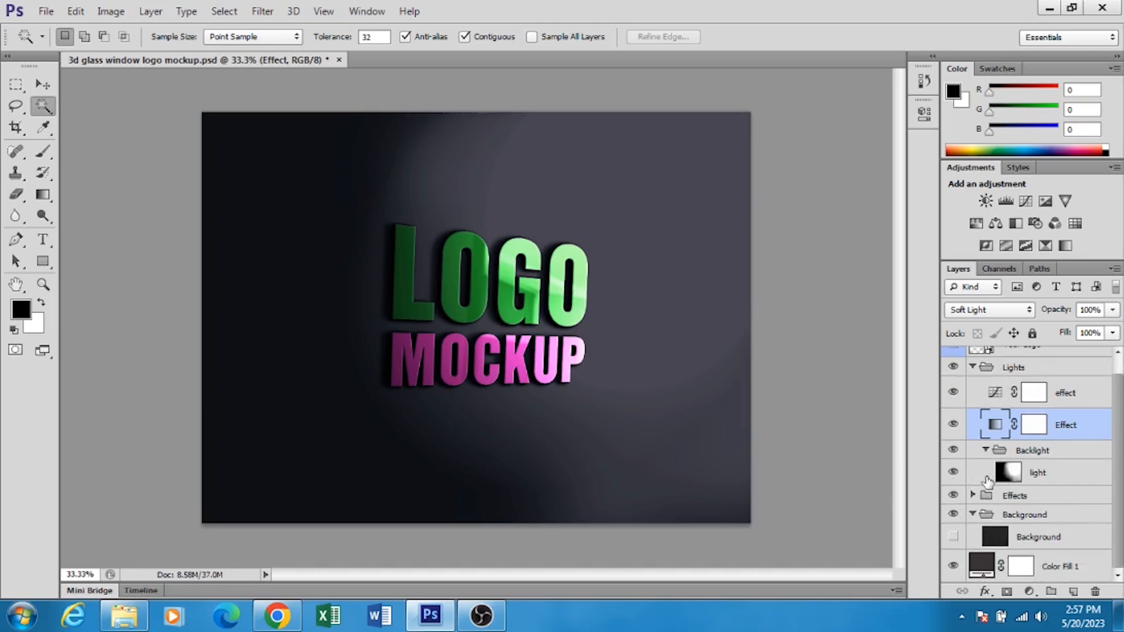
left_click(954, 475)
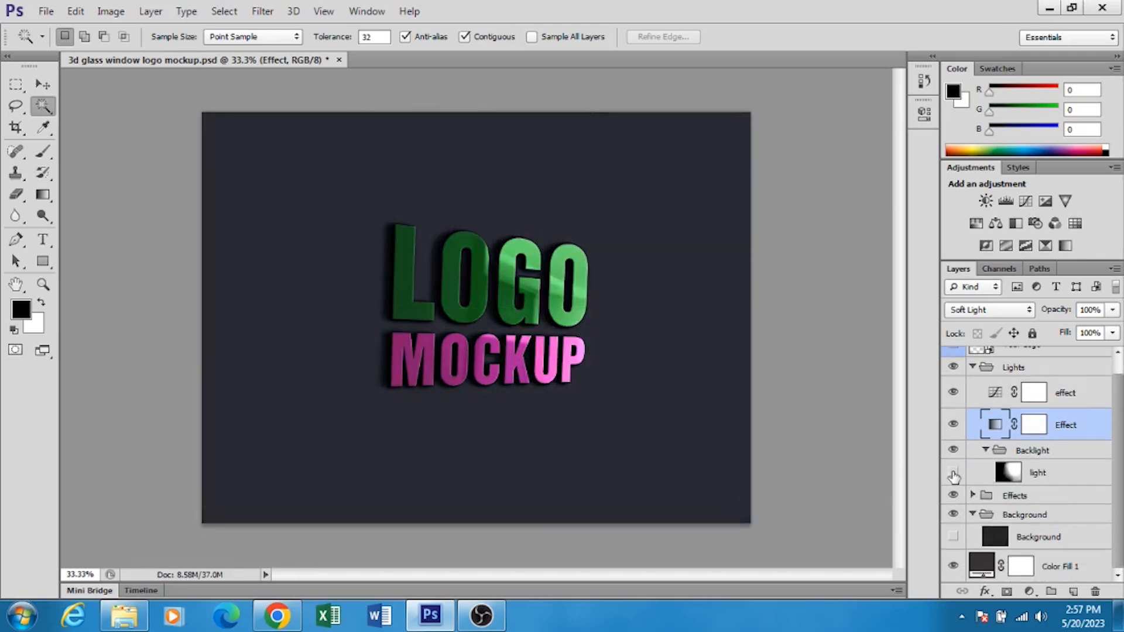
left_click(954, 475)
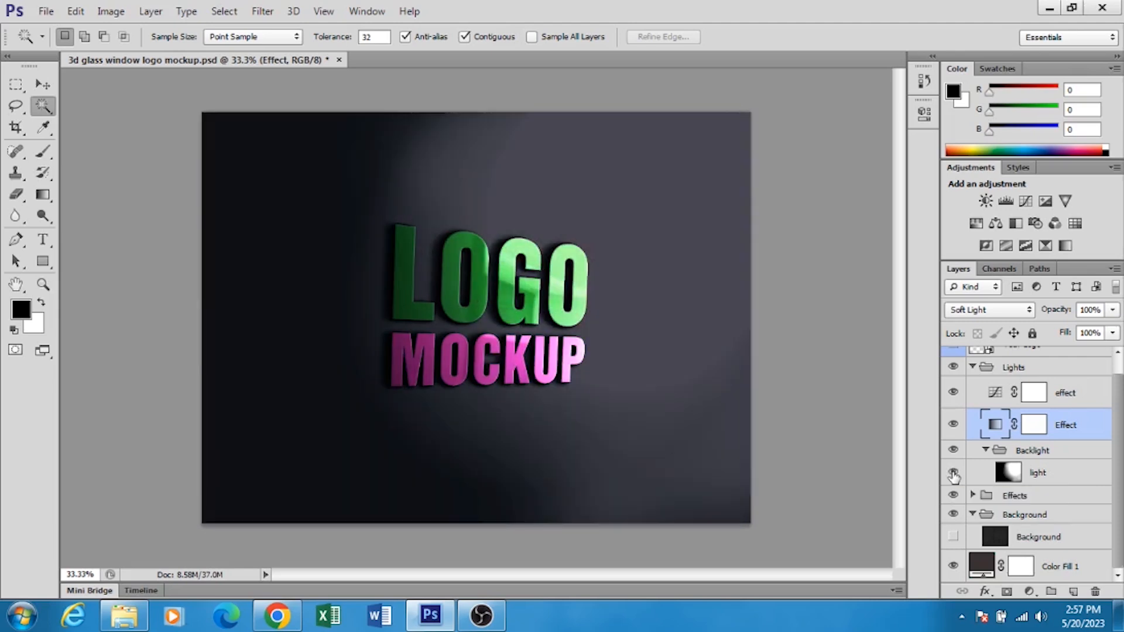
- Set the opacity of the light layer in the Backlight group to 51% through its blending options
left_click(1008, 475)
double_click(1007, 476)
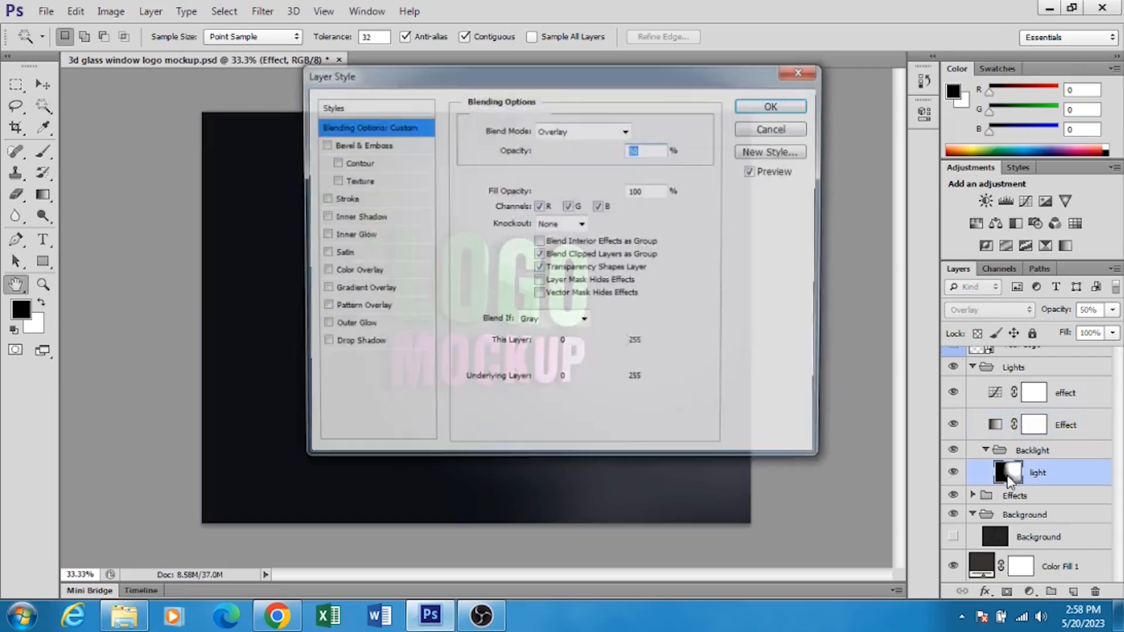
left_click_drag(540, 82, 778, 107)
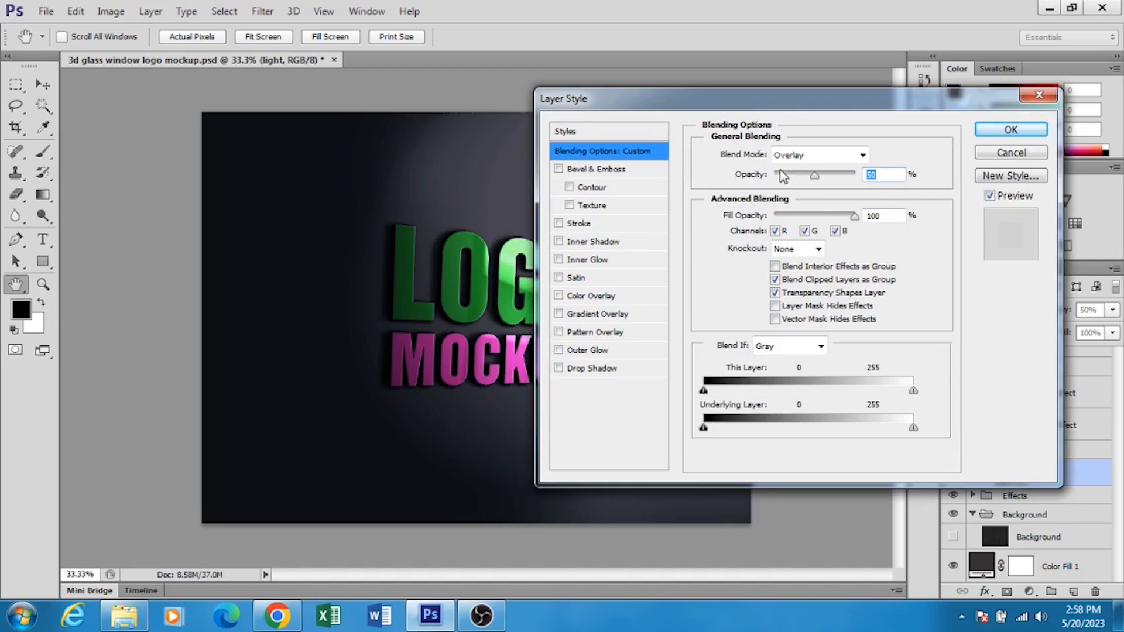
left_click_drag(740, 108, 813, 111)
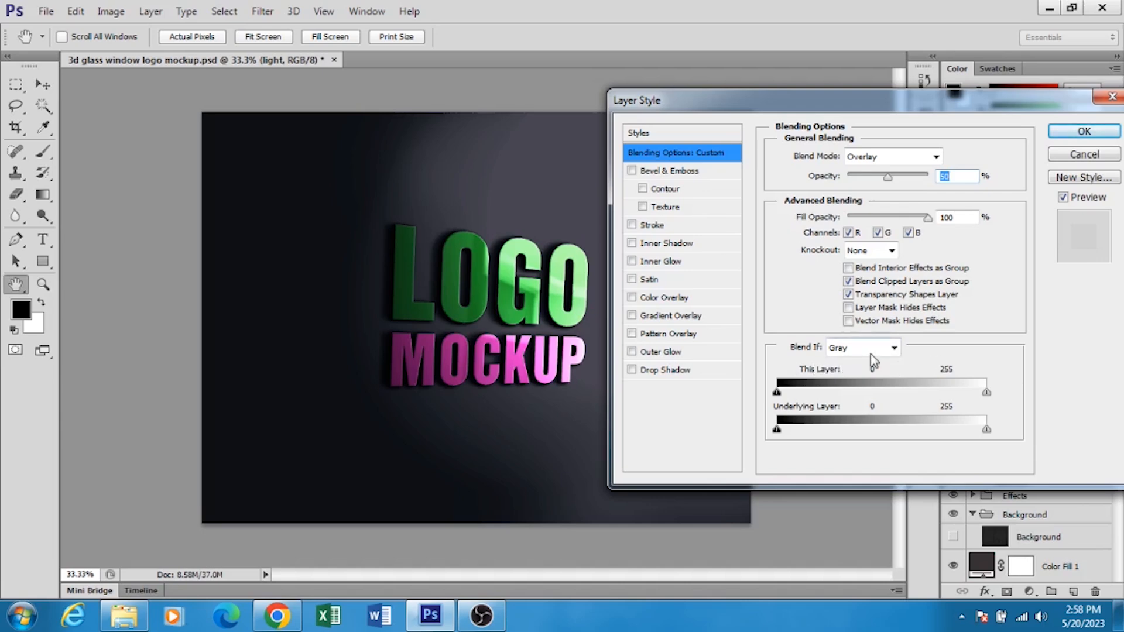
left_click_drag(902, 104, 934, 122)
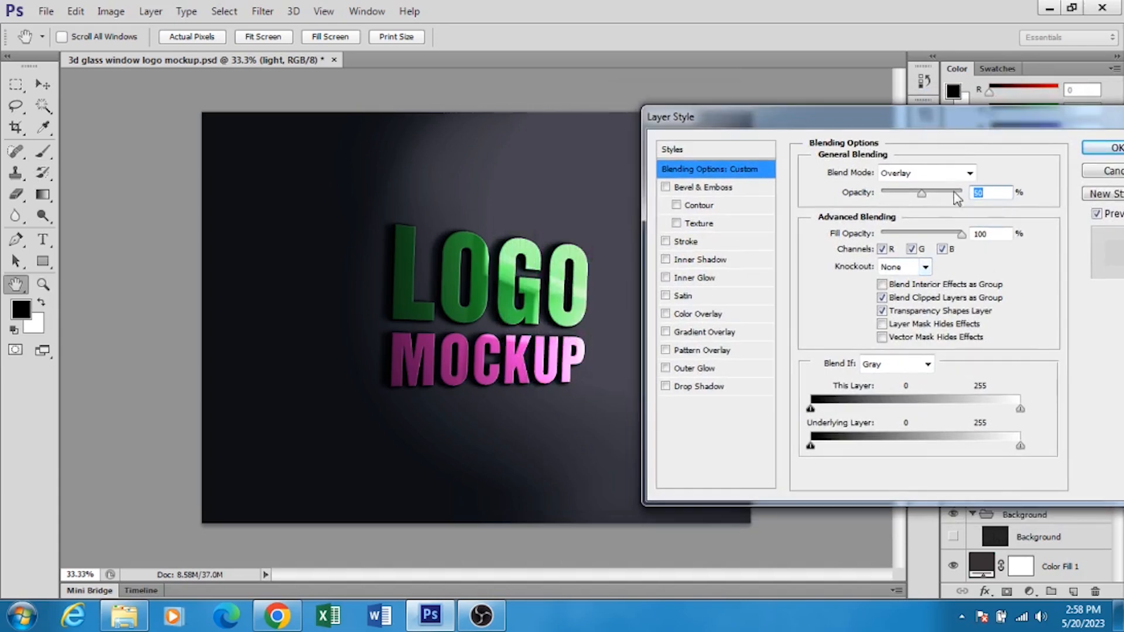
mouse_move(920, 198)
left_mouse_down()
mouse_move(904, 198)
mouse_move(920, 199)
left_mouse_up()
left_click_drag(1041, 120, 923, 114)
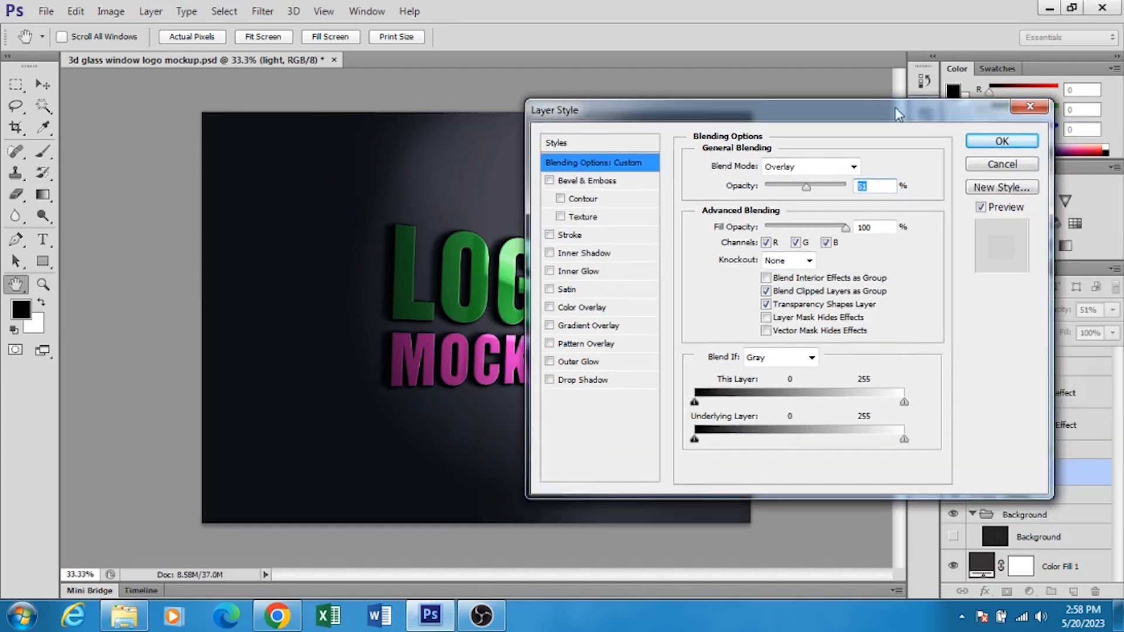
left_click(986, 145)
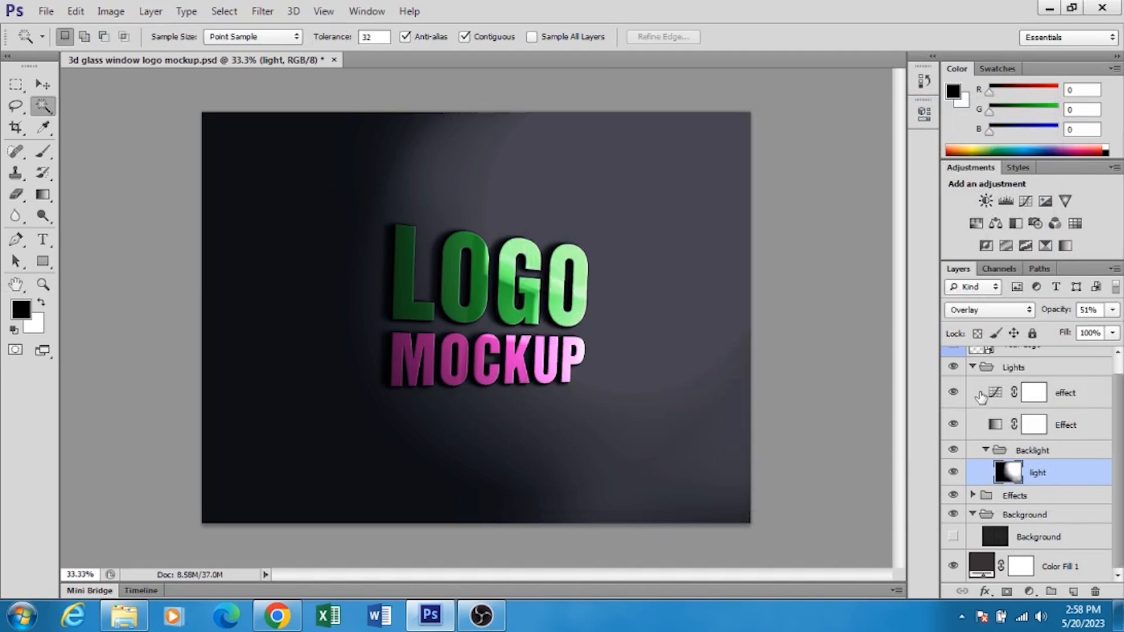
- Release the clipping mask of the effect layer in the Effects group, and clip it back onto the Logo layer
left_click(975, 369)
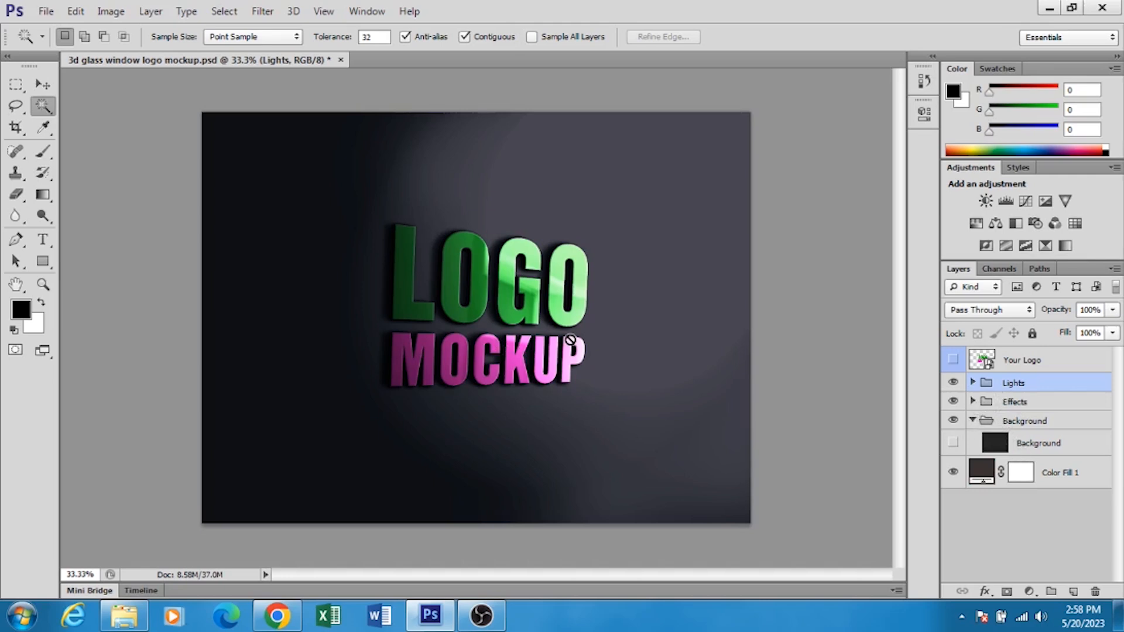
left_click(974, 402)
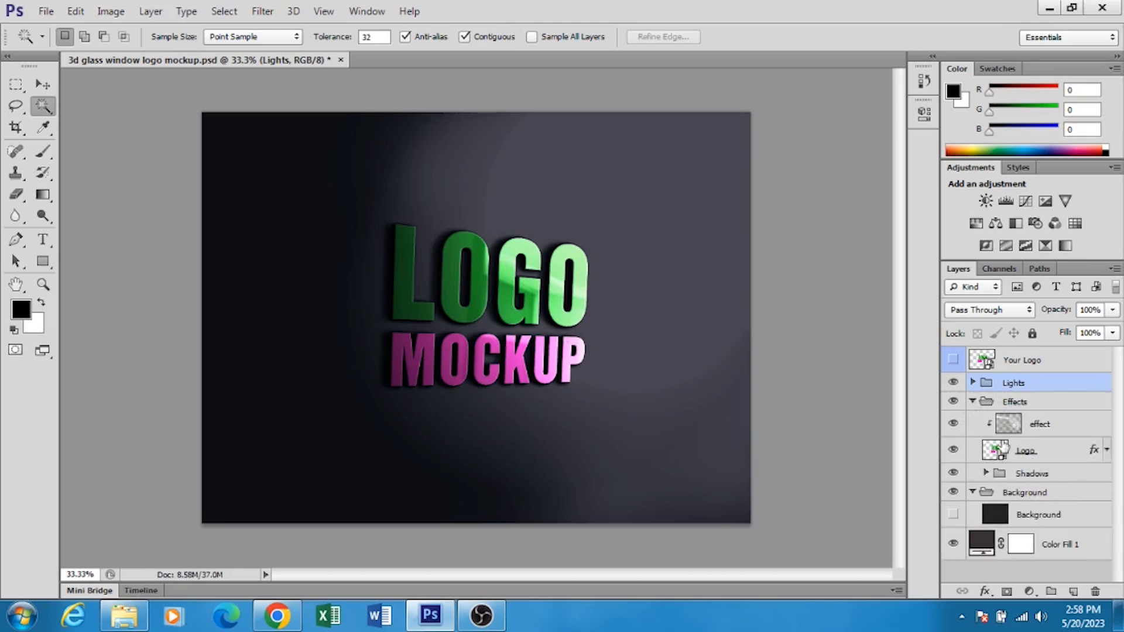
right_click(1048, 426)
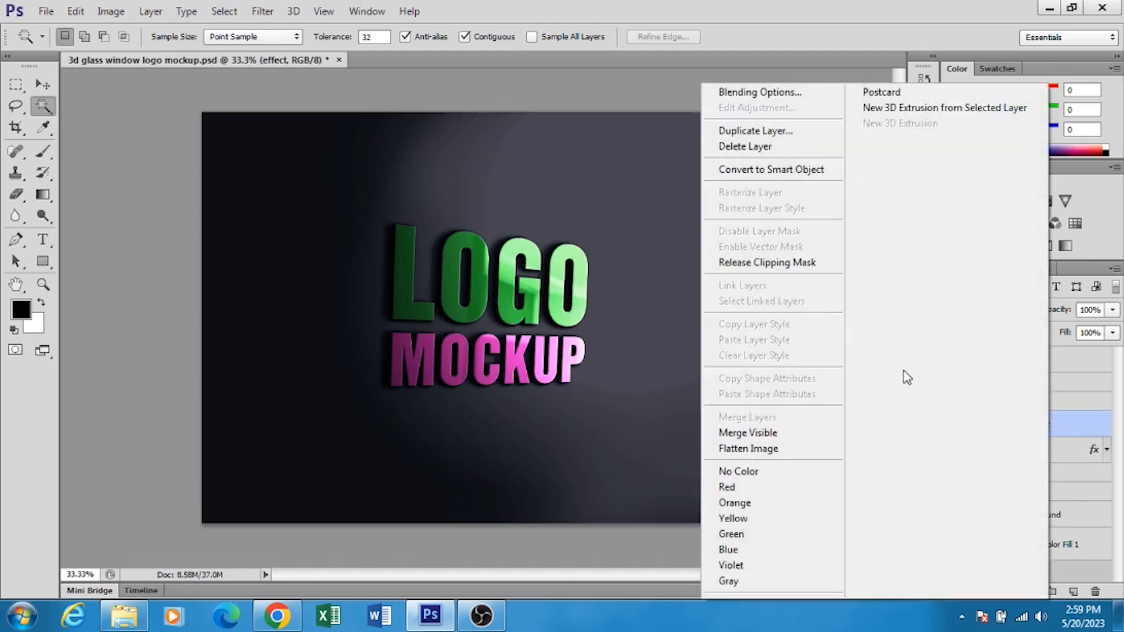
left_click(1071, 427)
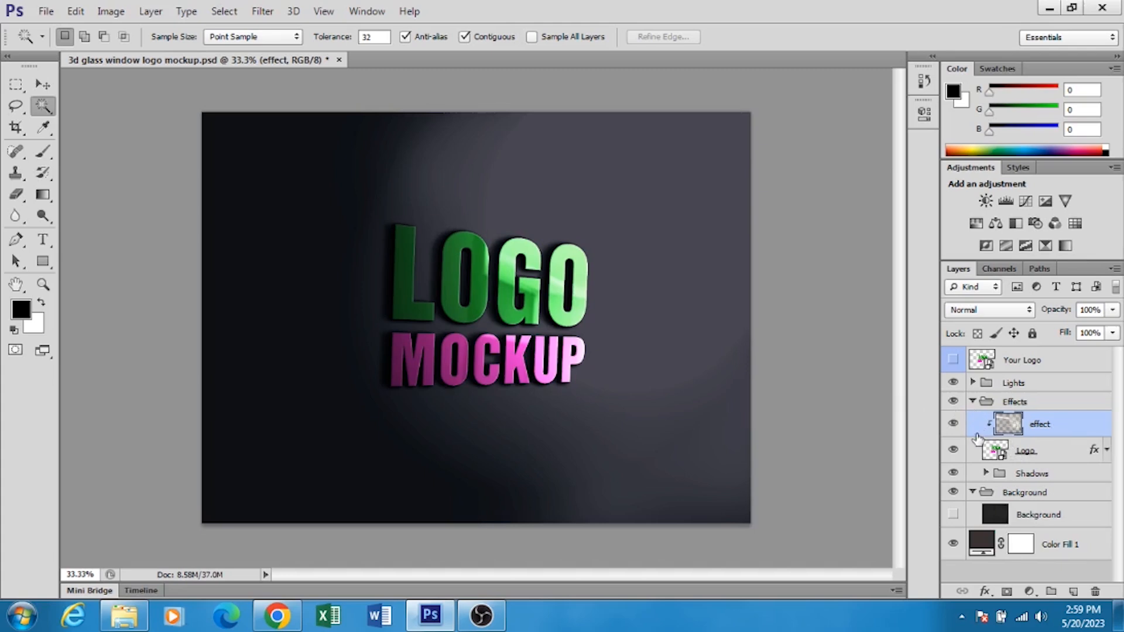
right_click(1045, 429)
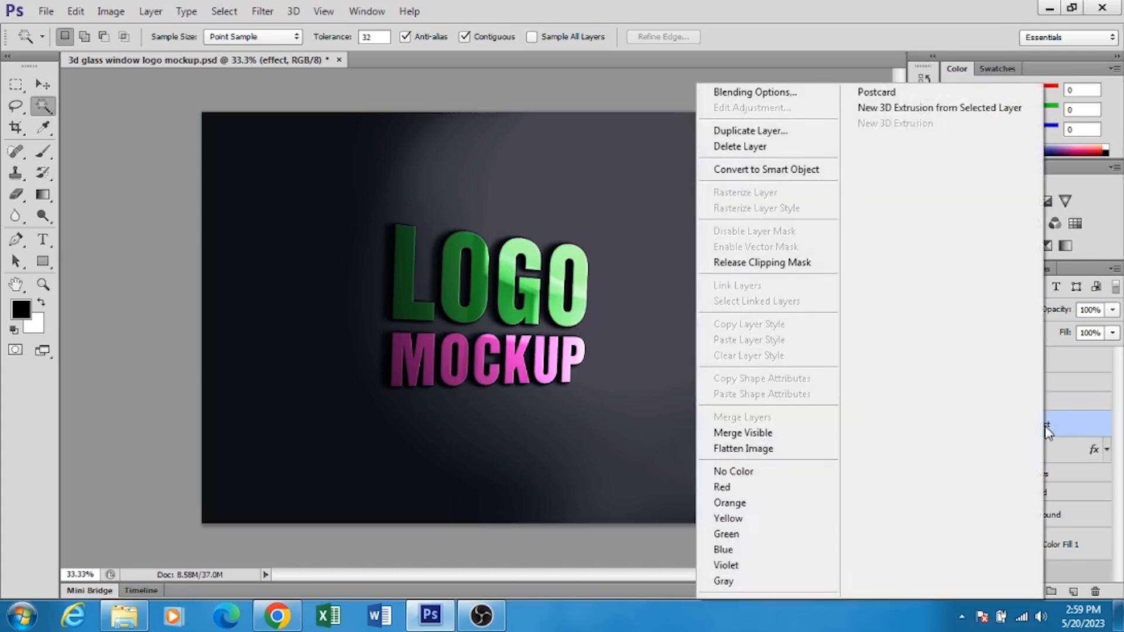
left_click(768, 270)
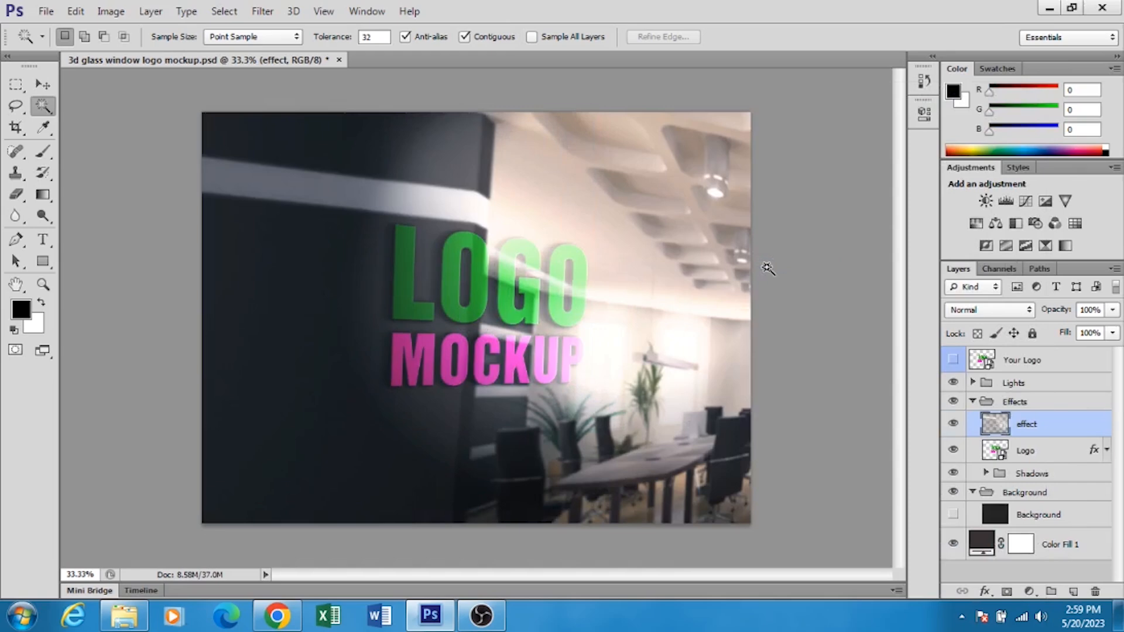
right_click(1057, 434)
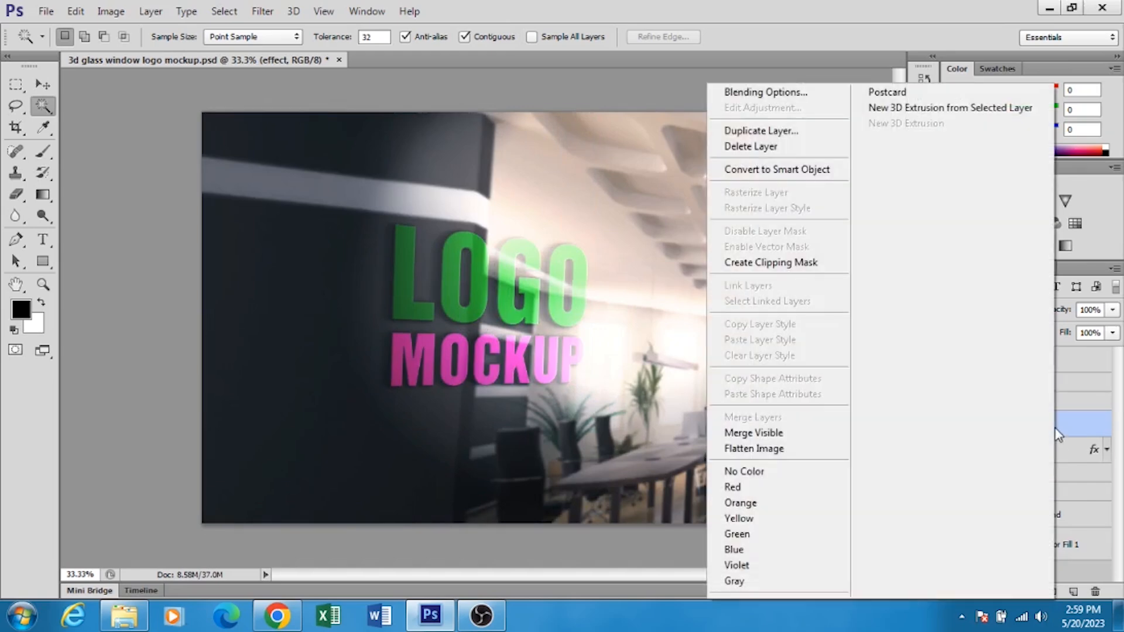
left_click(792, 275)
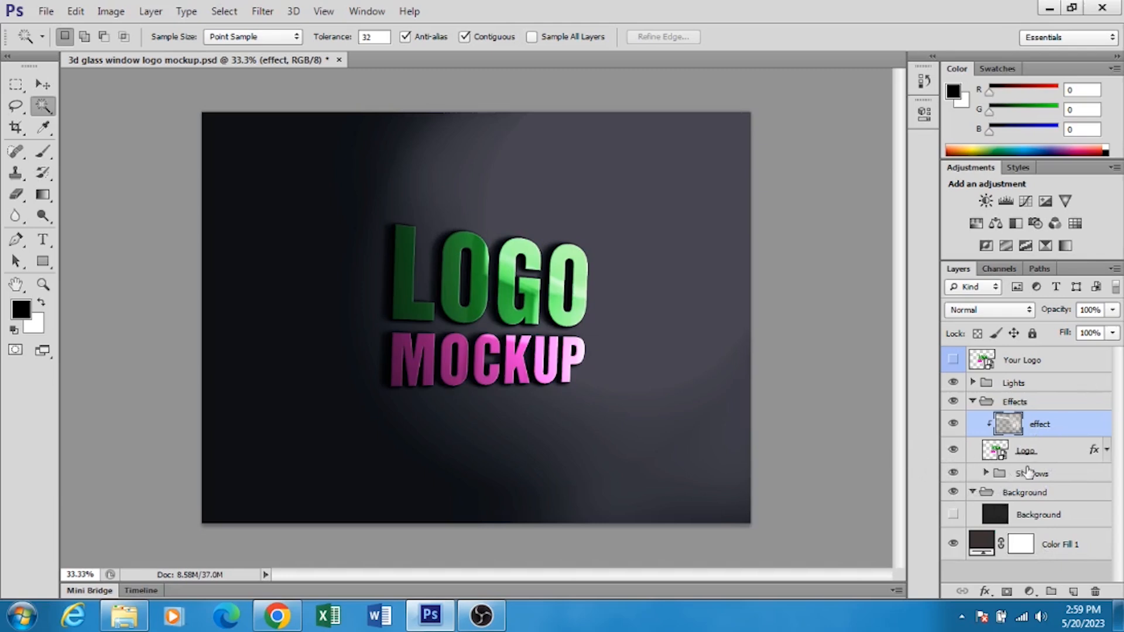
- Collapse the Effects and Background groups in the layer stack
left_click(973, 402)
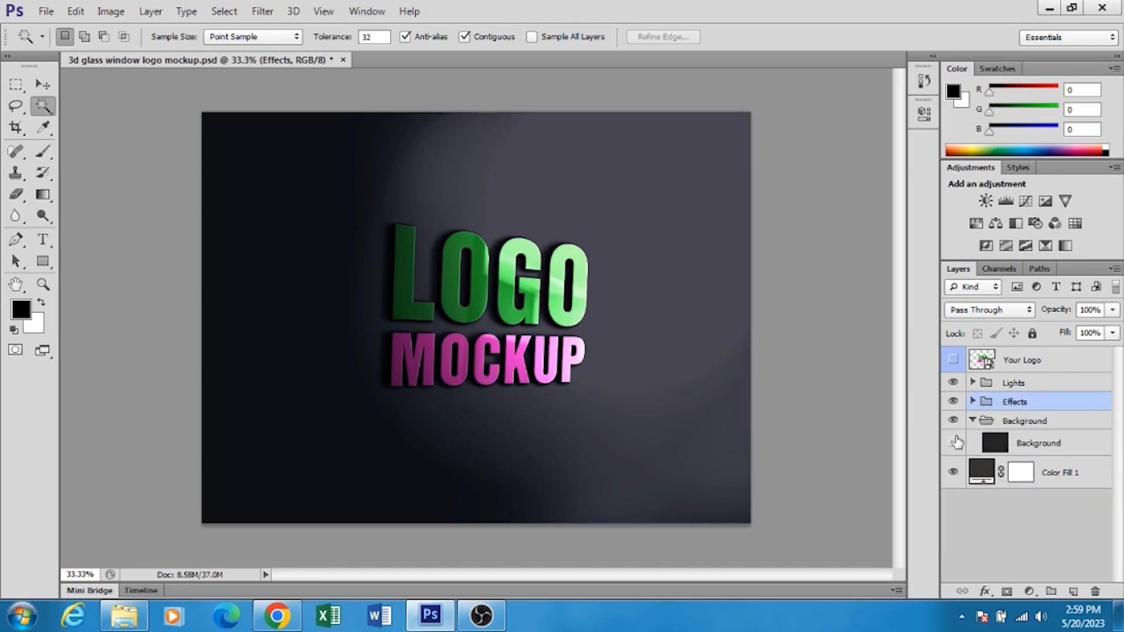
left_click(973, 421)
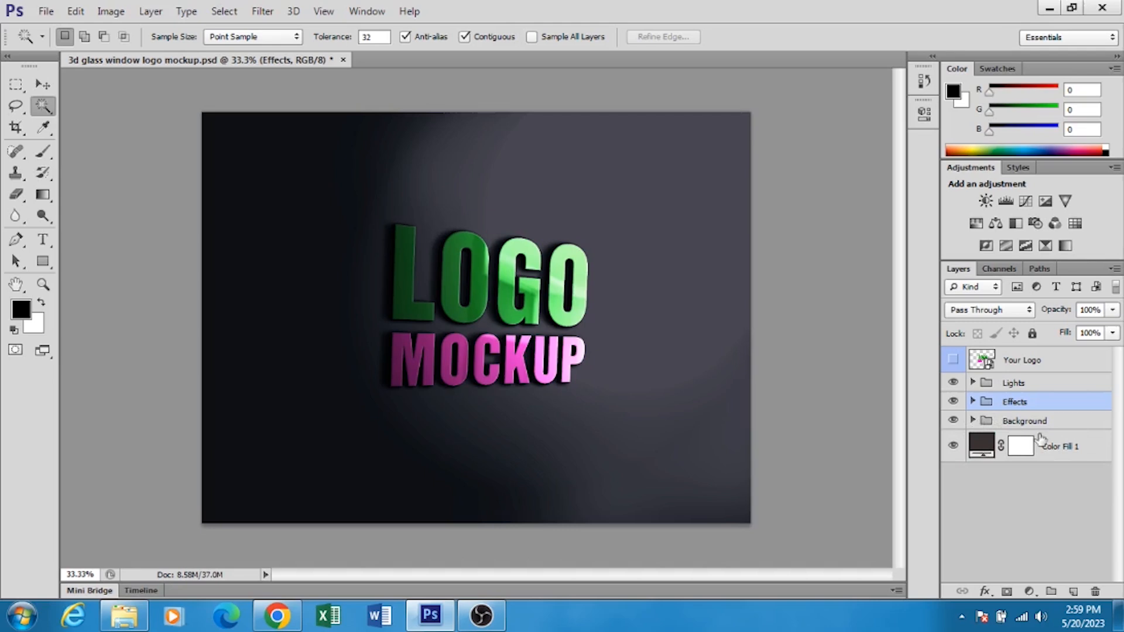
left_click(974, 421)
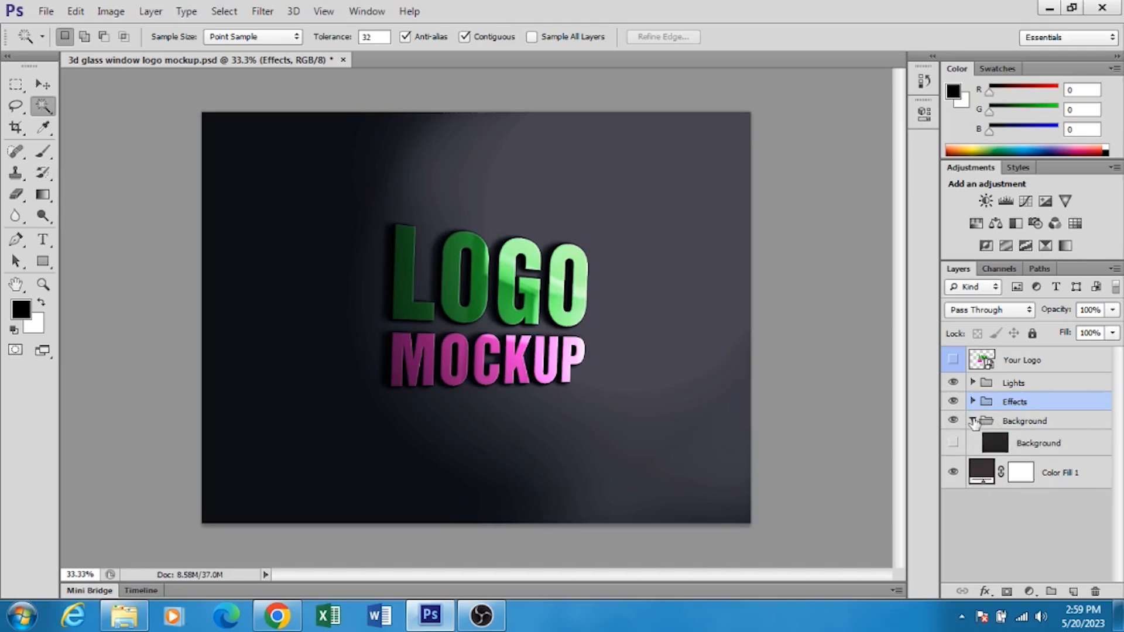
left_click(973, 421)
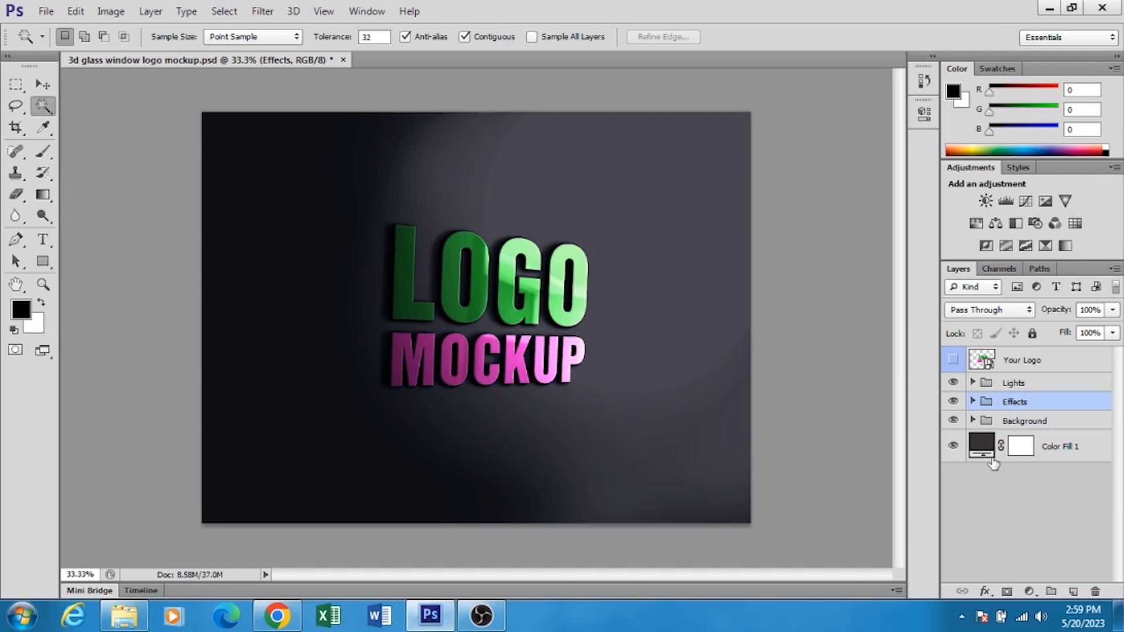
- Try red, brown and near-black shades for a new Solid Color fill layer above Color Fill 1, and discard that layer
left_click(1051, 448)
left_click(1029, 591)
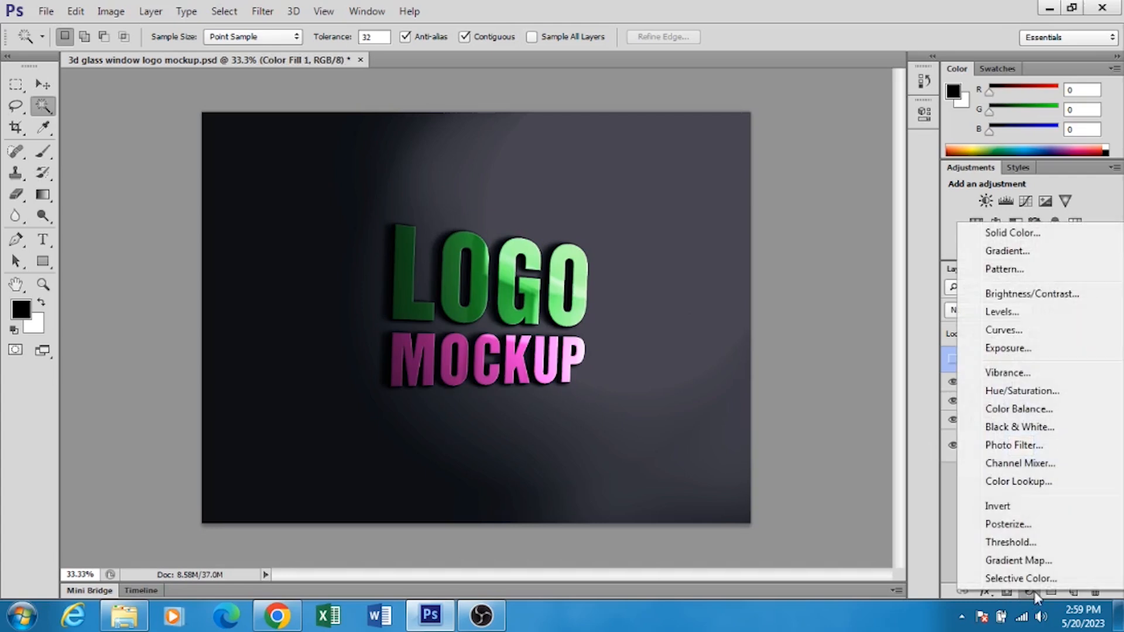
left_click(1029, 232)
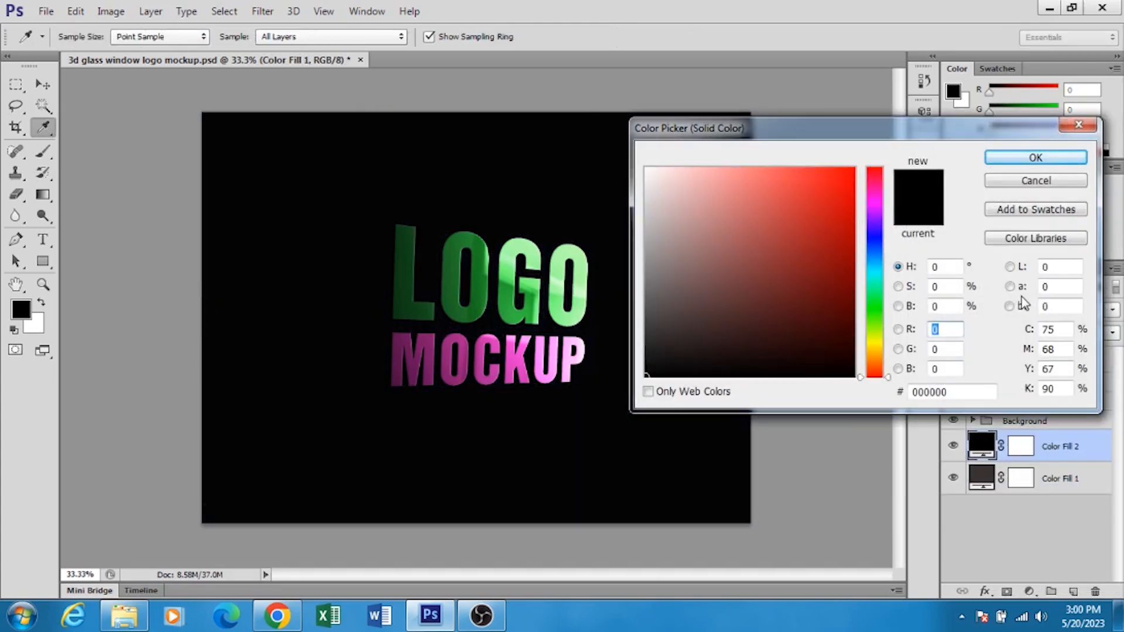
left_click(816, 256)
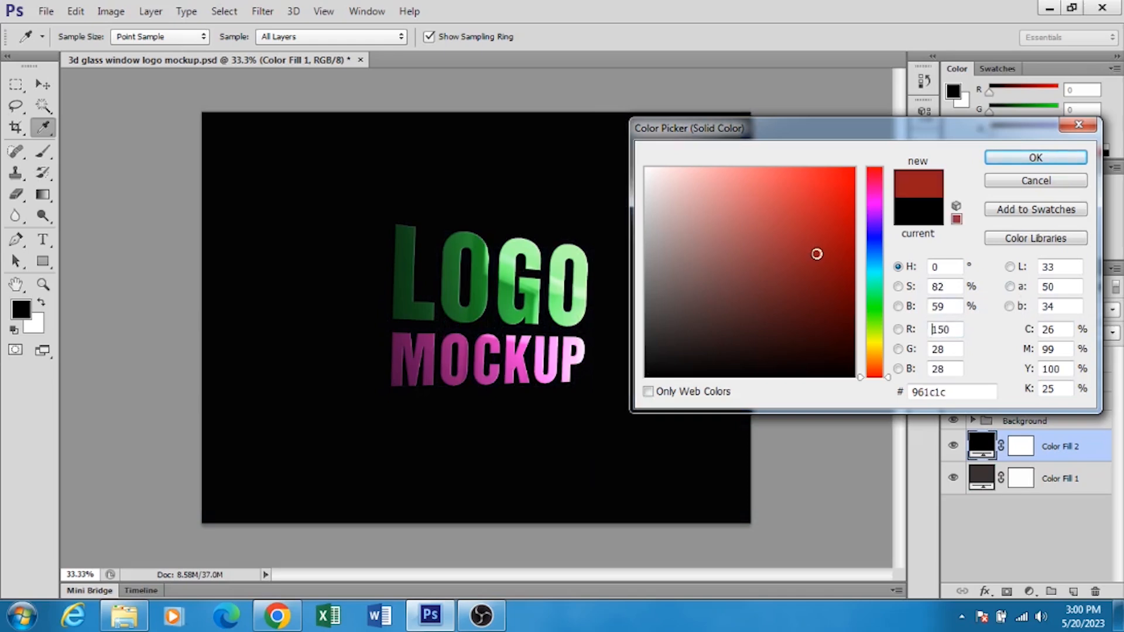
left_click(802, 299)
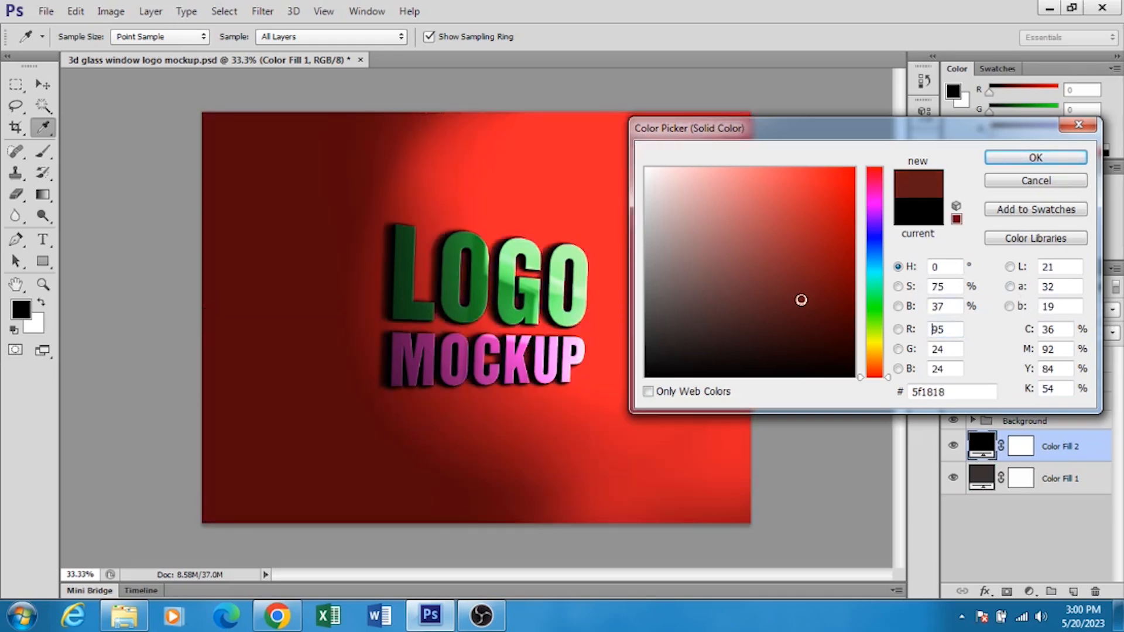
left_click(735, 287)
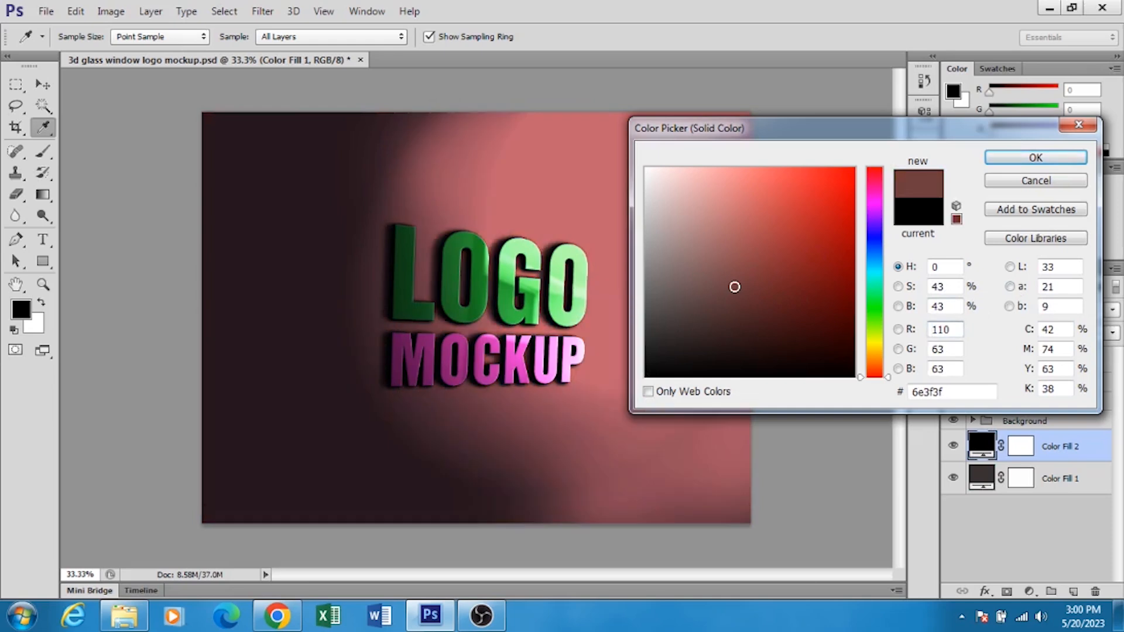
left_click(742, 331)
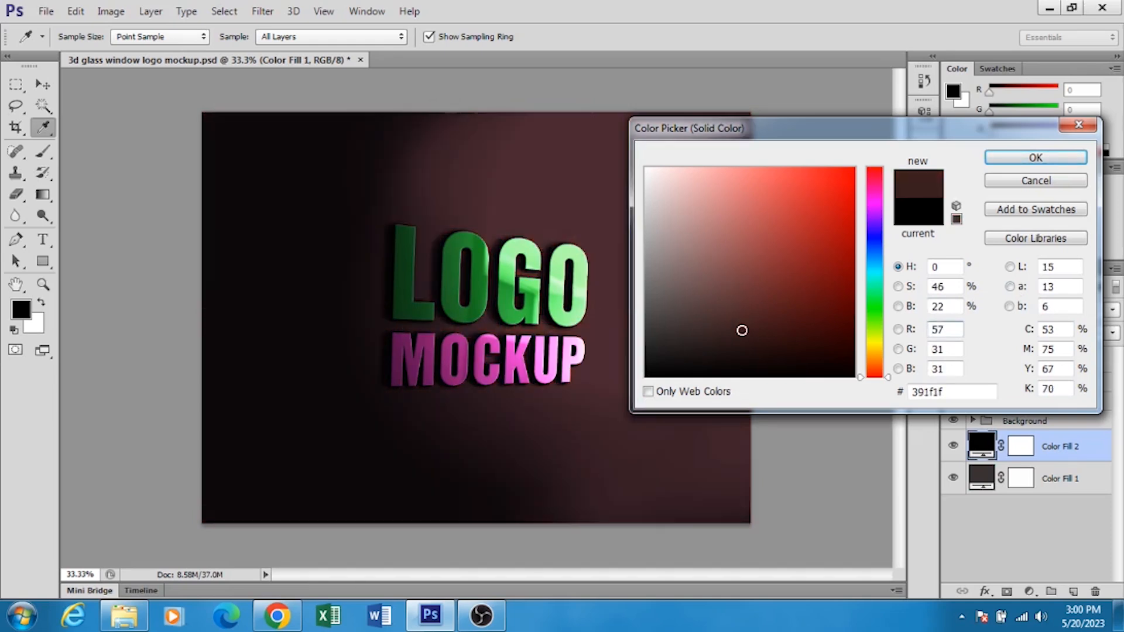
left_click(668, 291)
left_click(710, 231)
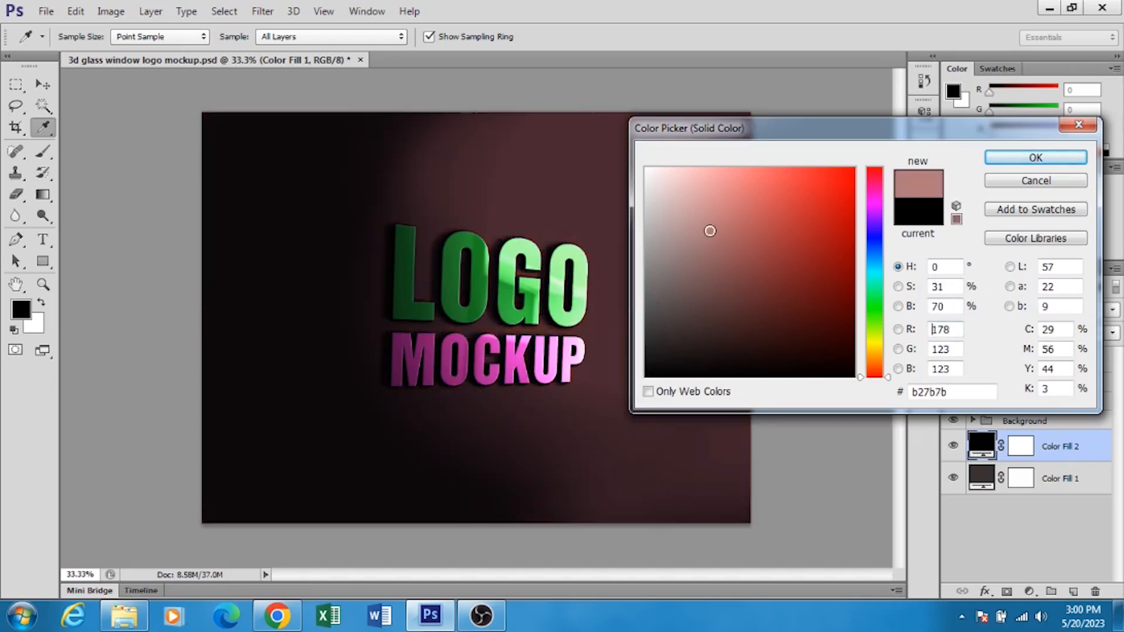
left_click(743, 305)
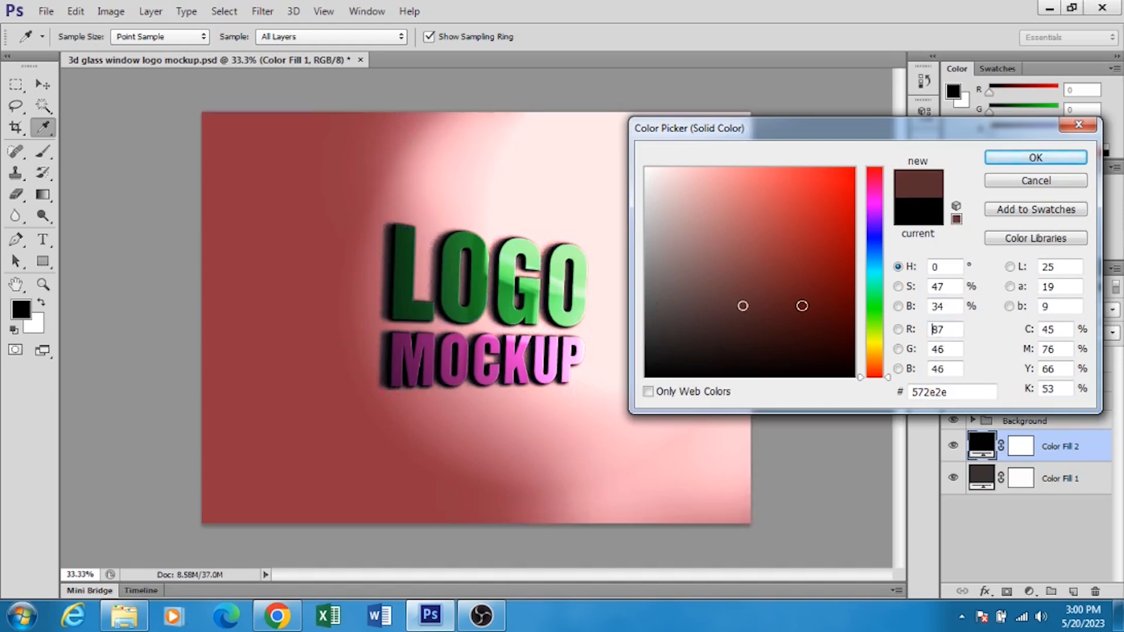
left_click(806, 306)
mouse_move(805, 307)
left_mouse_down()
mouse_move(737, 356)
mouse_move(702, 355)
left_mouse_up()
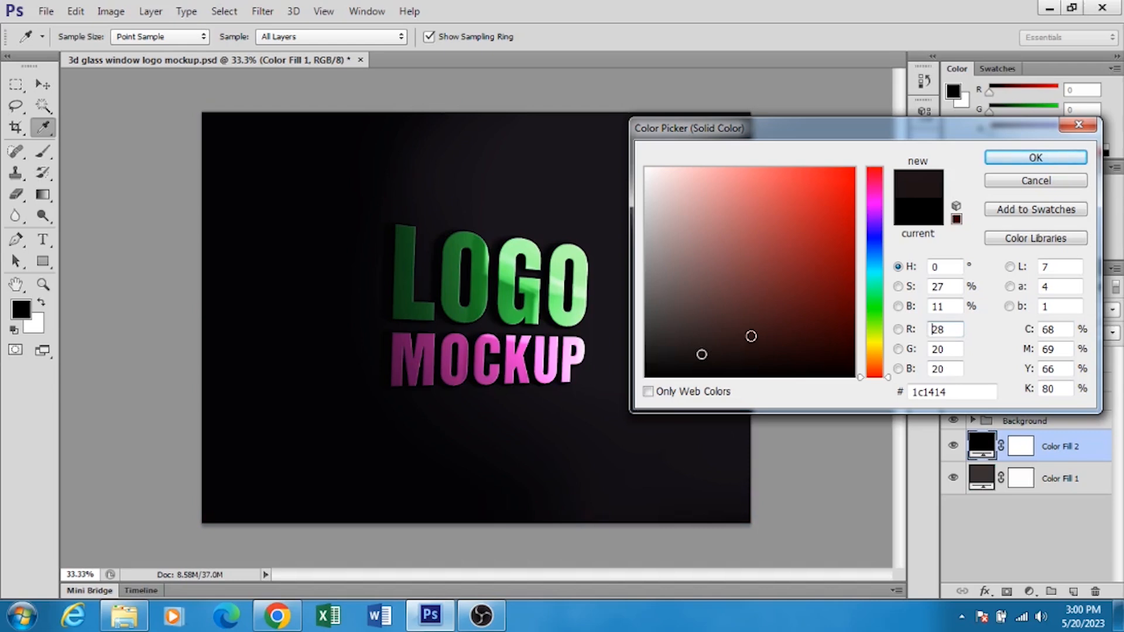
left_click(781, 327)
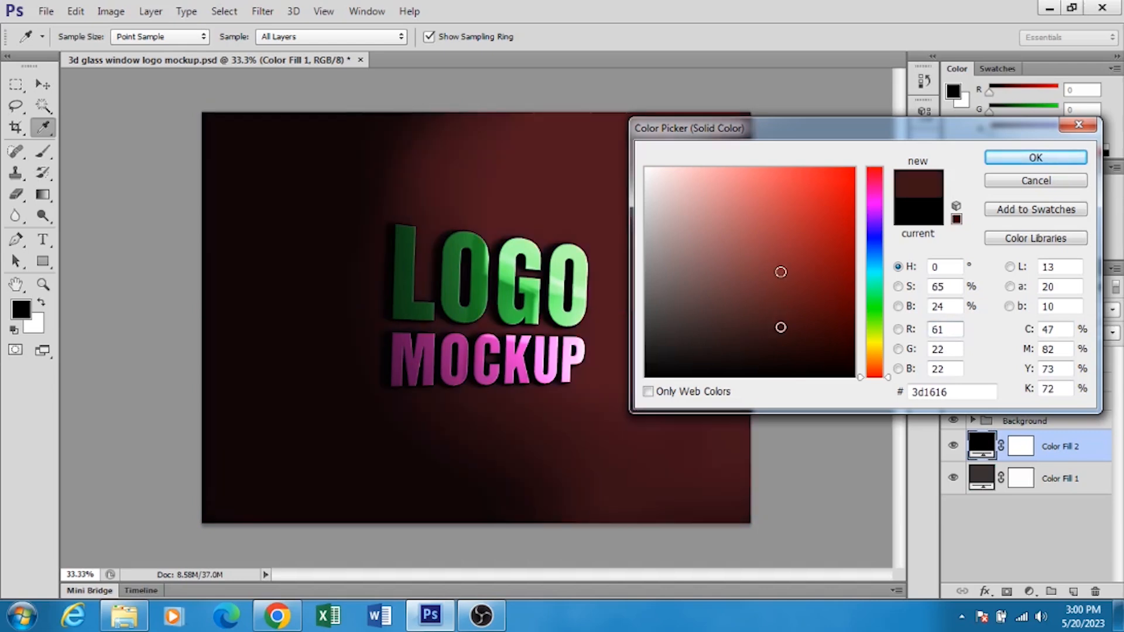
left_click(757, 278)
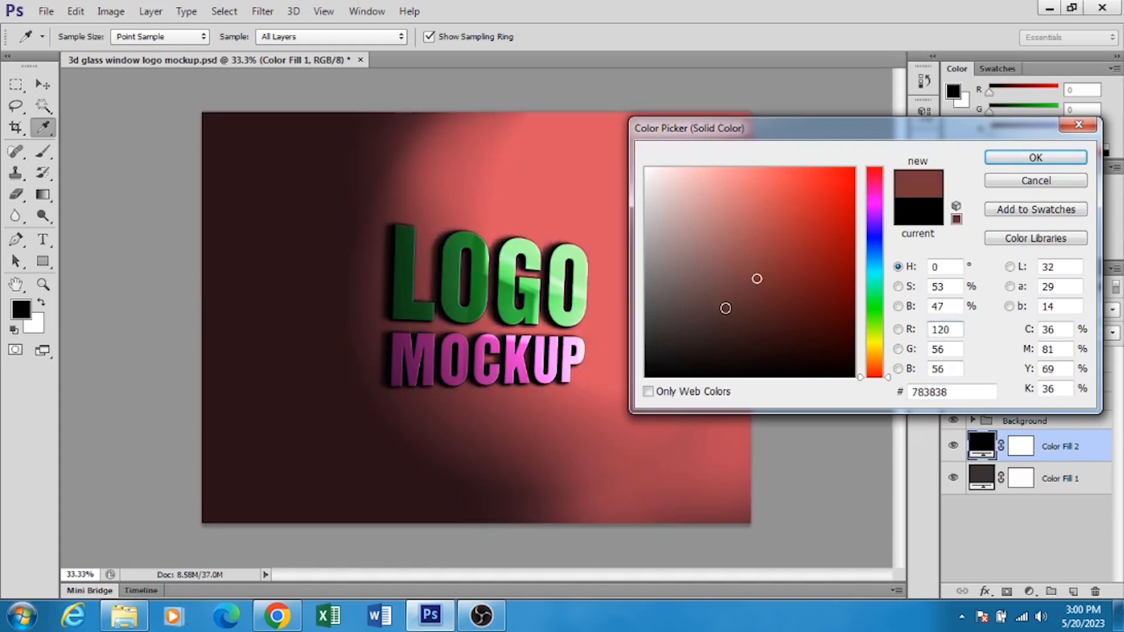
left_click(739, 260)
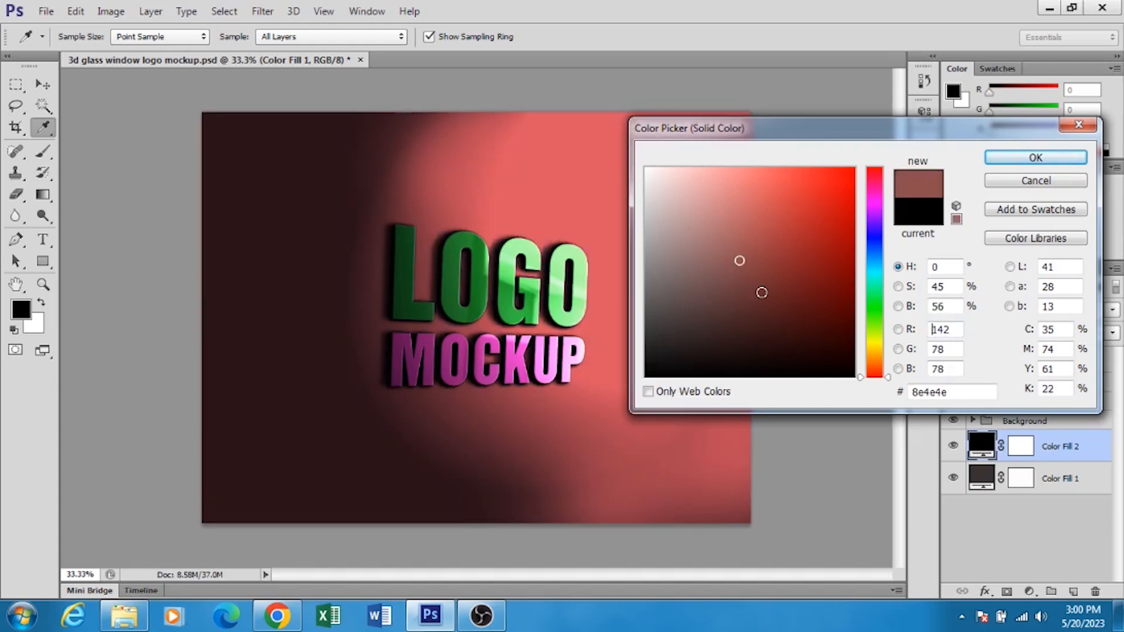
left_click(788, 304)
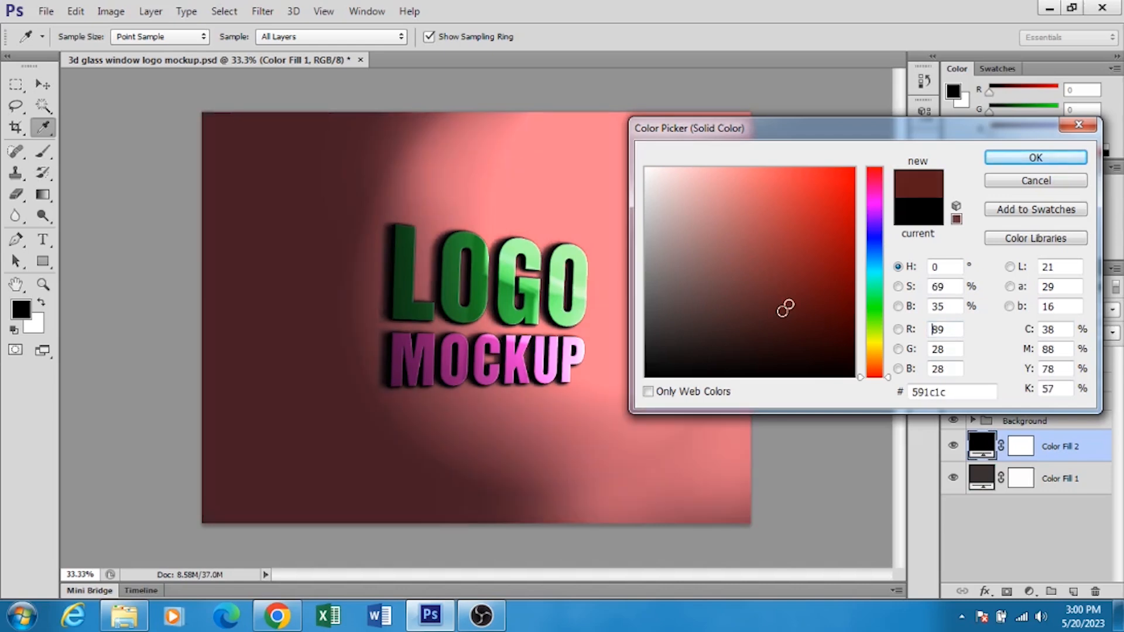
left_click(698, 348)
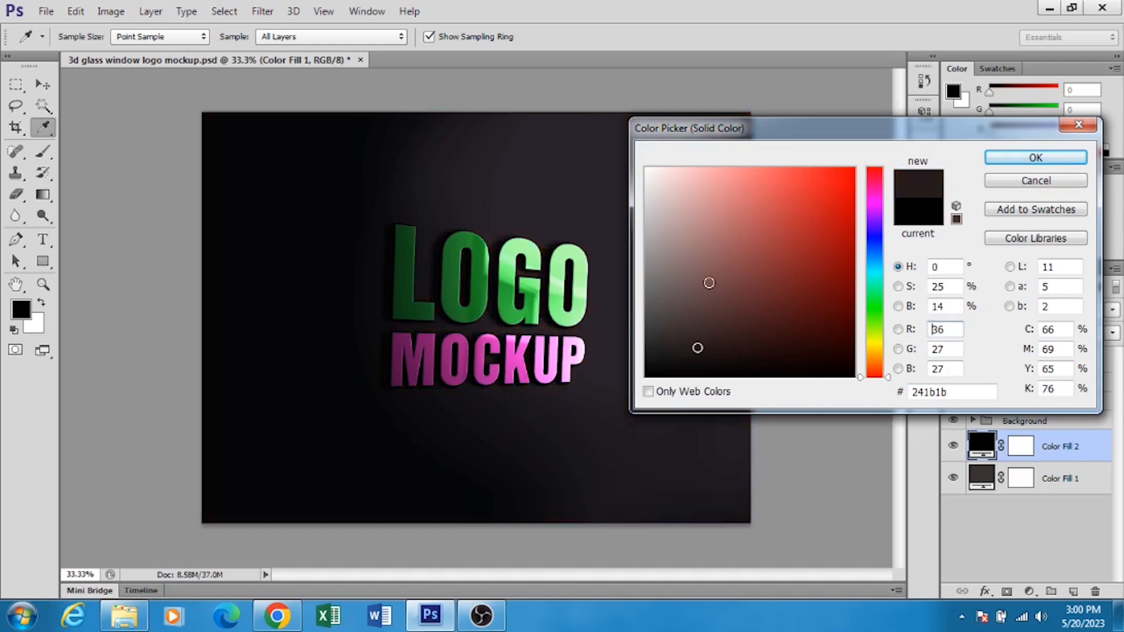
left_click(793, 352)
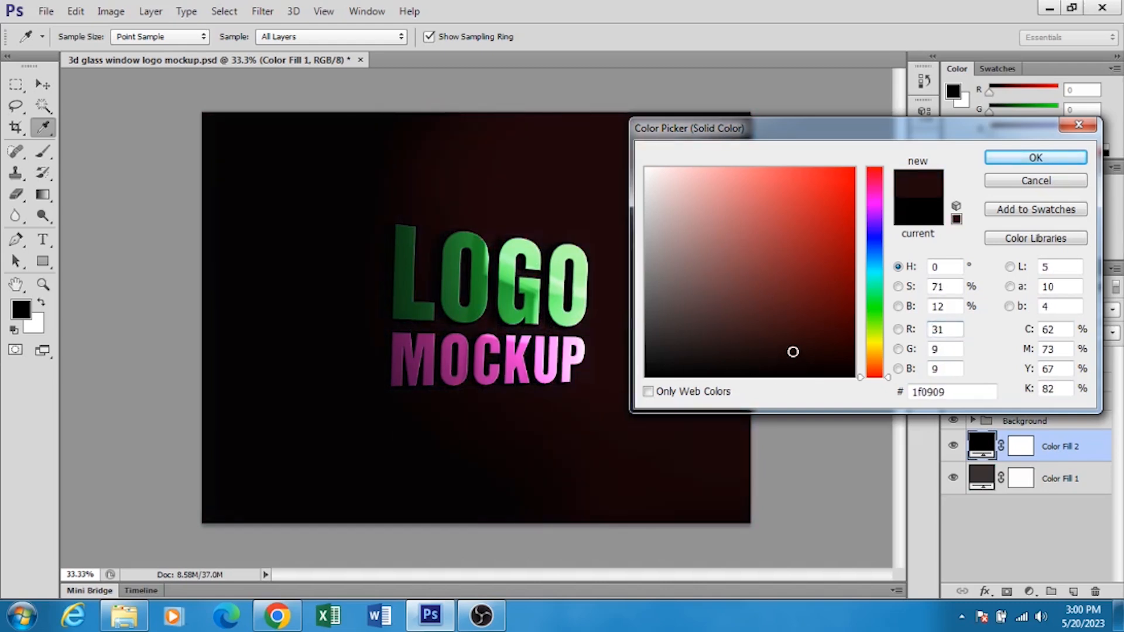
left_click(720, 343)
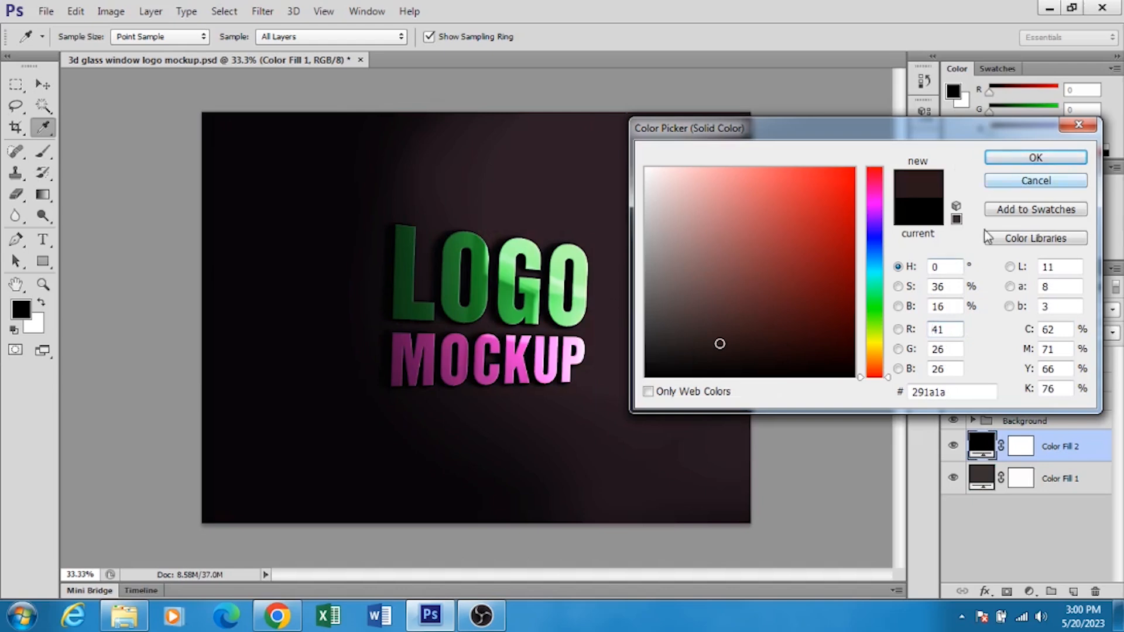
left_click(1036, 182)
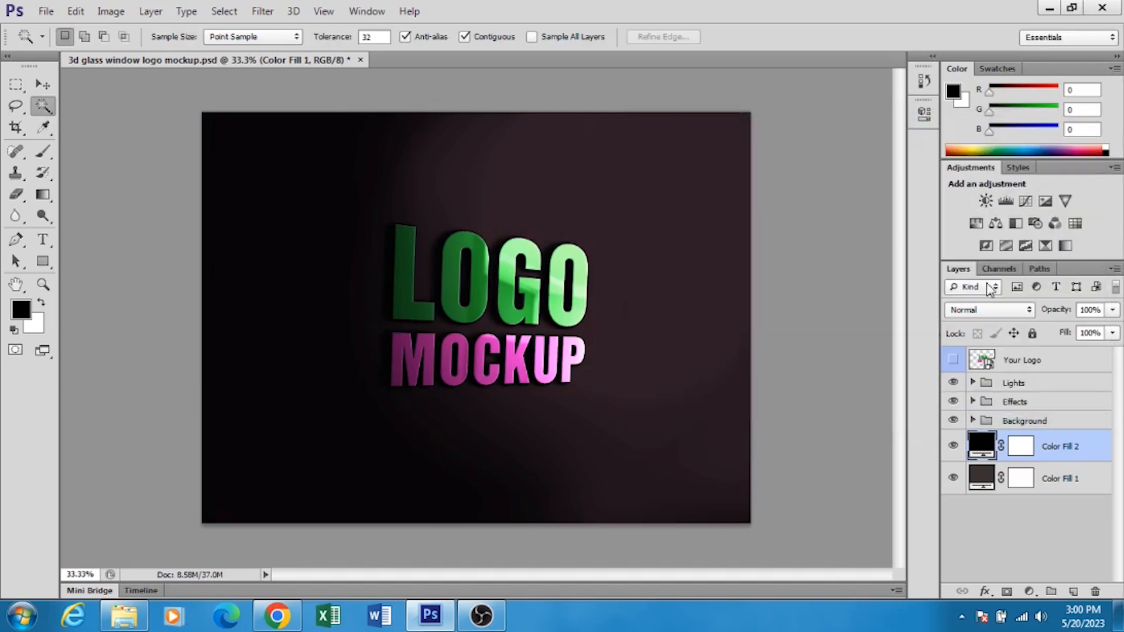
key("Delete")
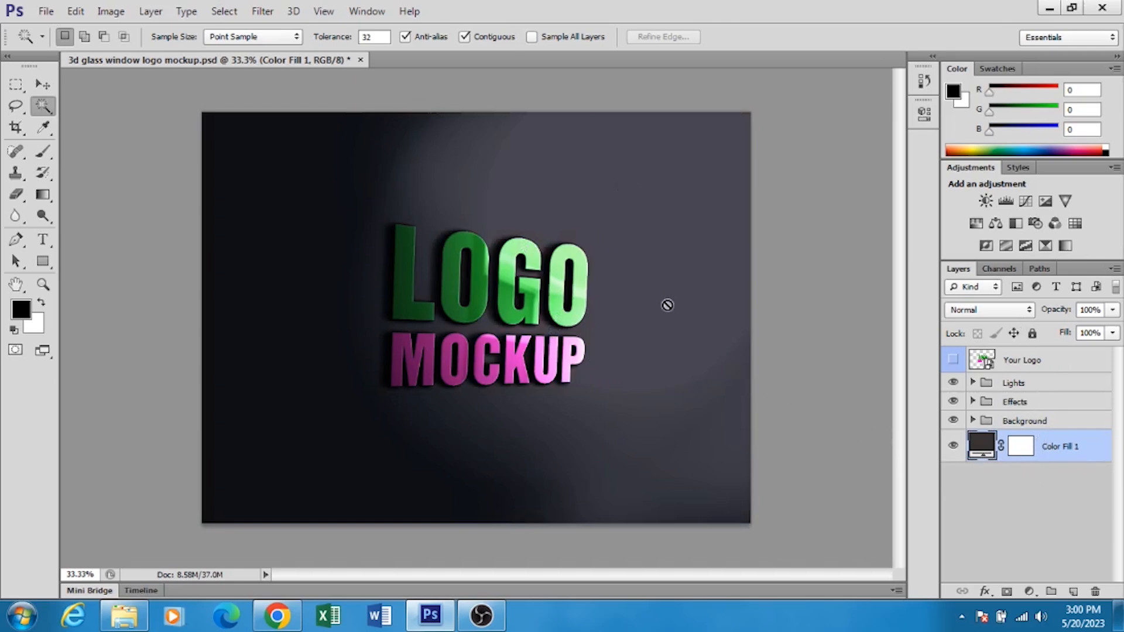
- Start a Save for Web export of the mockup with PNG-8 as the file format
left_click(45, 12)
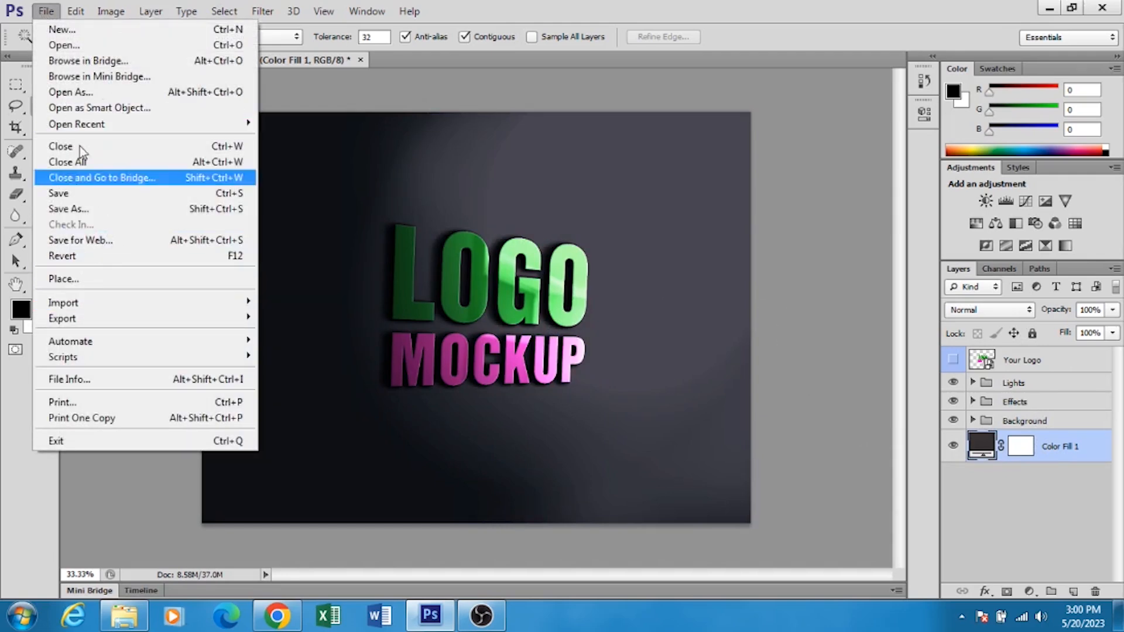
left_click(109, 243)
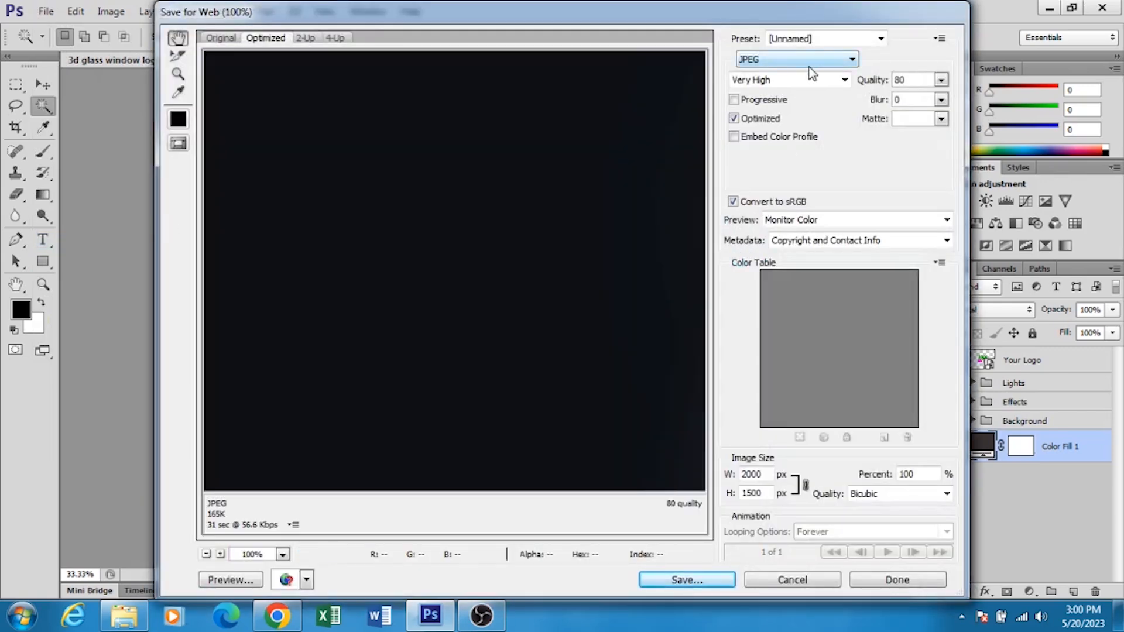
left_click(817, 63)
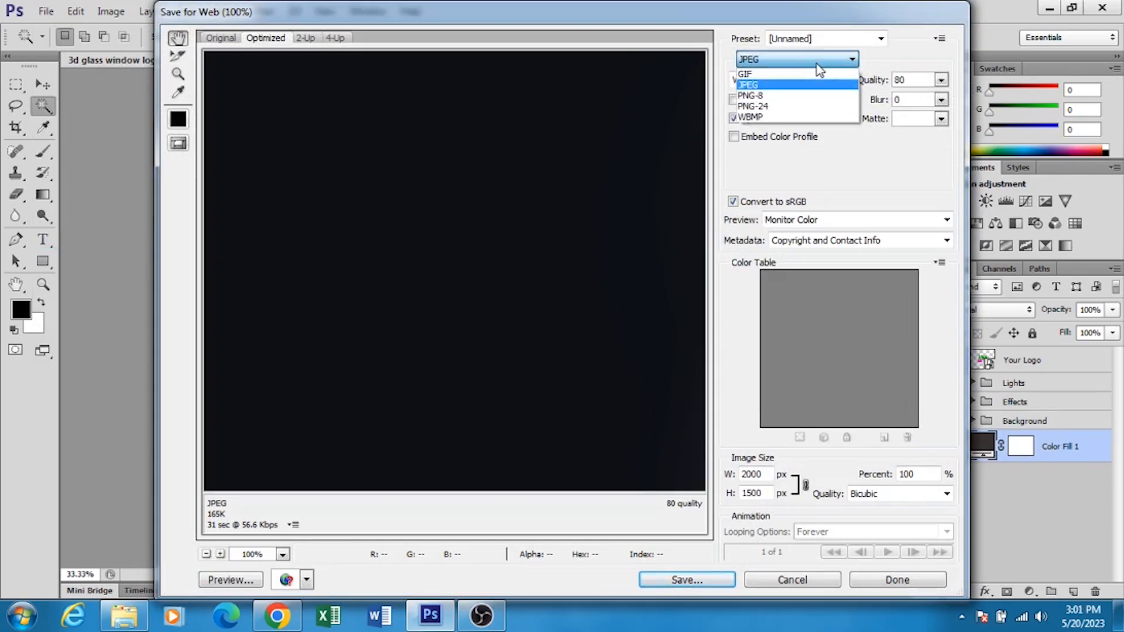
left_click(777, 96)
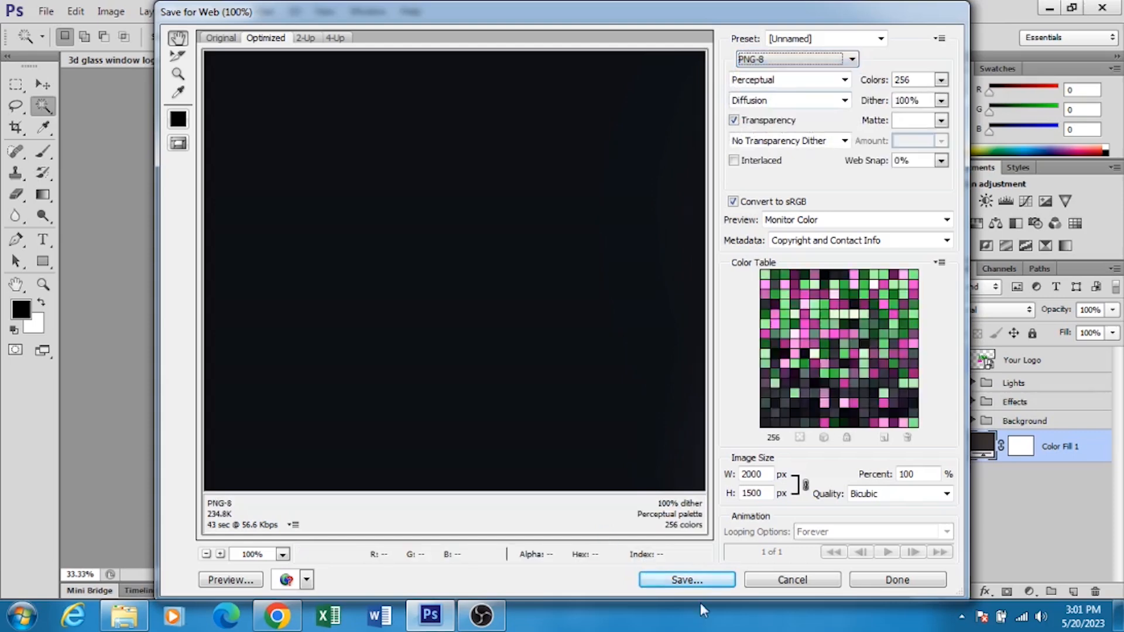
- Save the optimized image to the Desktop under the file name 1234
left_click(701, 584)
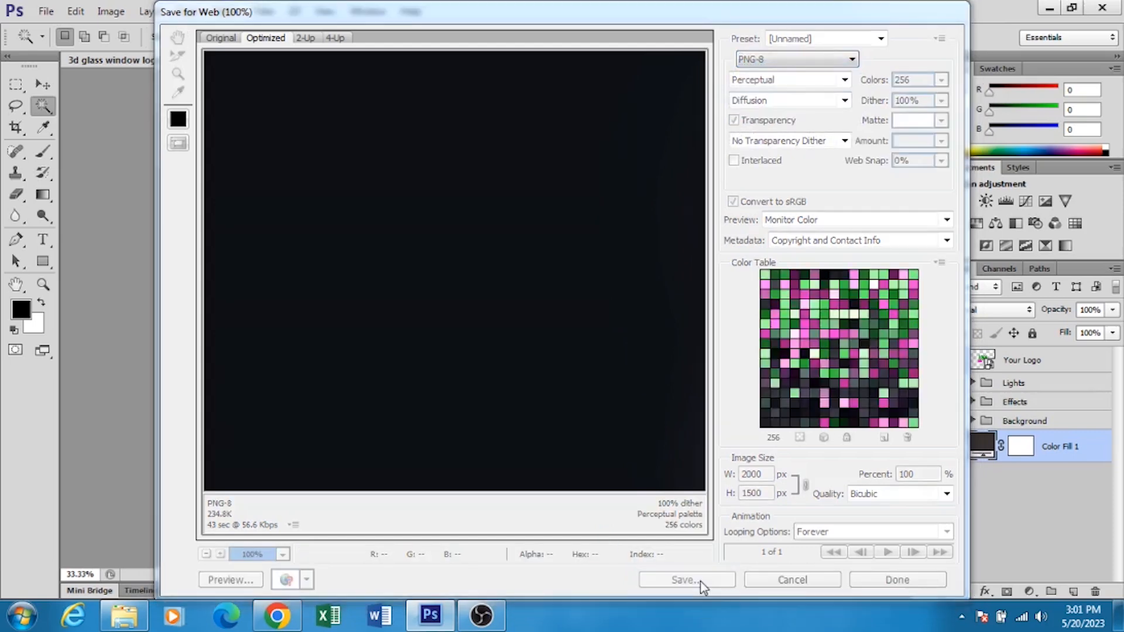
left_click(204, 170)
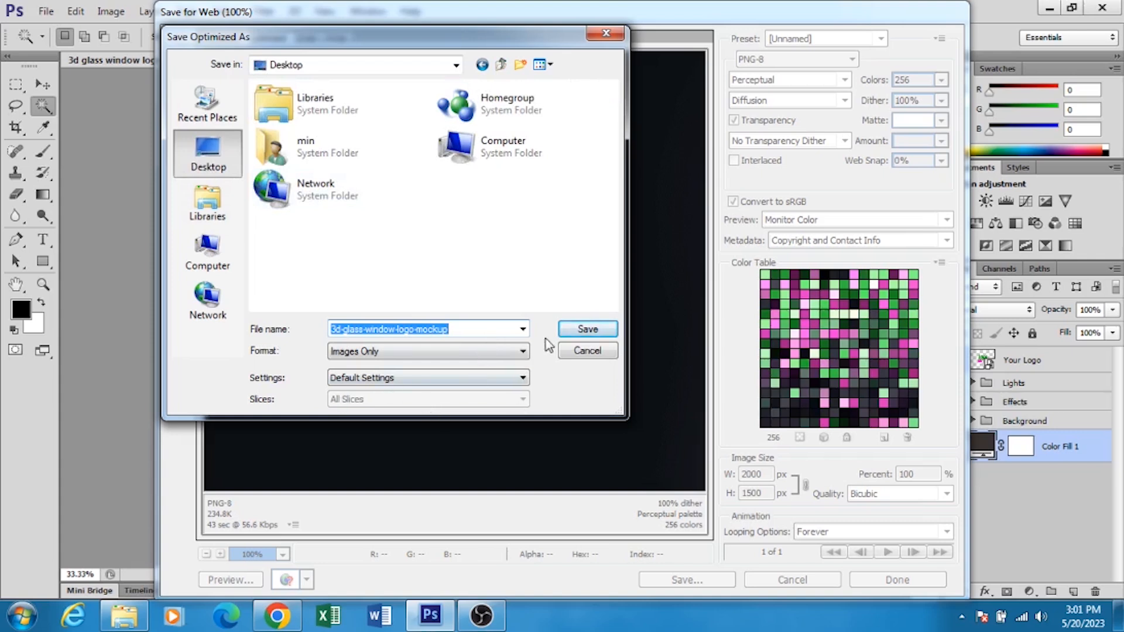
left_click(414, 332)
left_click_drag(450, 331, 334, 330)
type("1234")
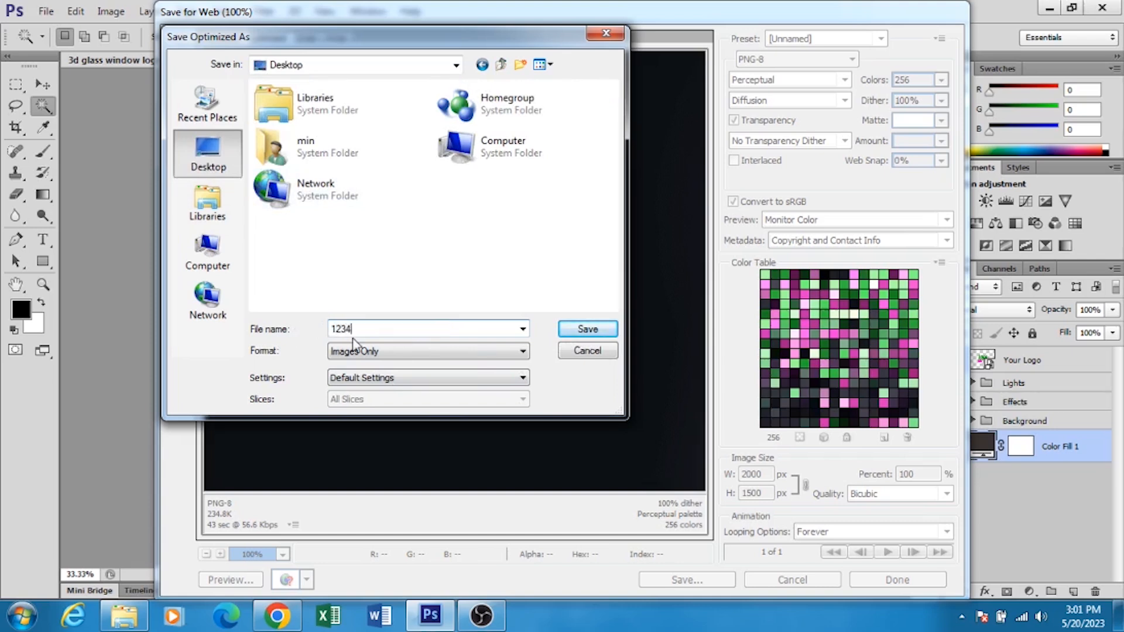
left_click(578, 331)
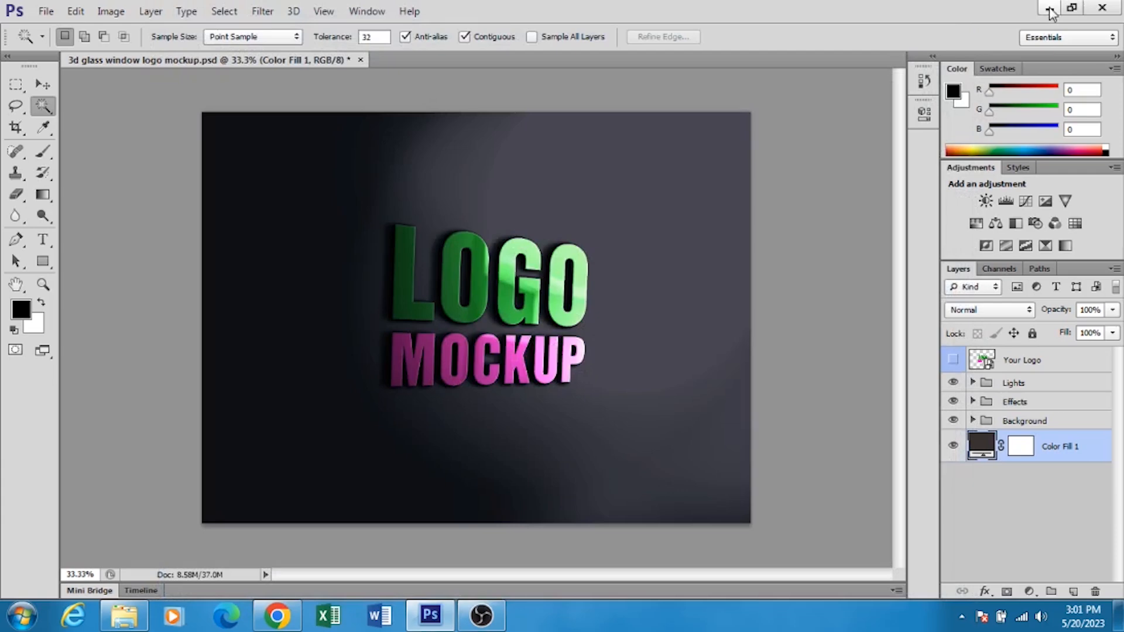
- Switch to the desktop and preview the exported 1234 image in a maximized Windows Photo Viewer window
left_click(1051, 9)
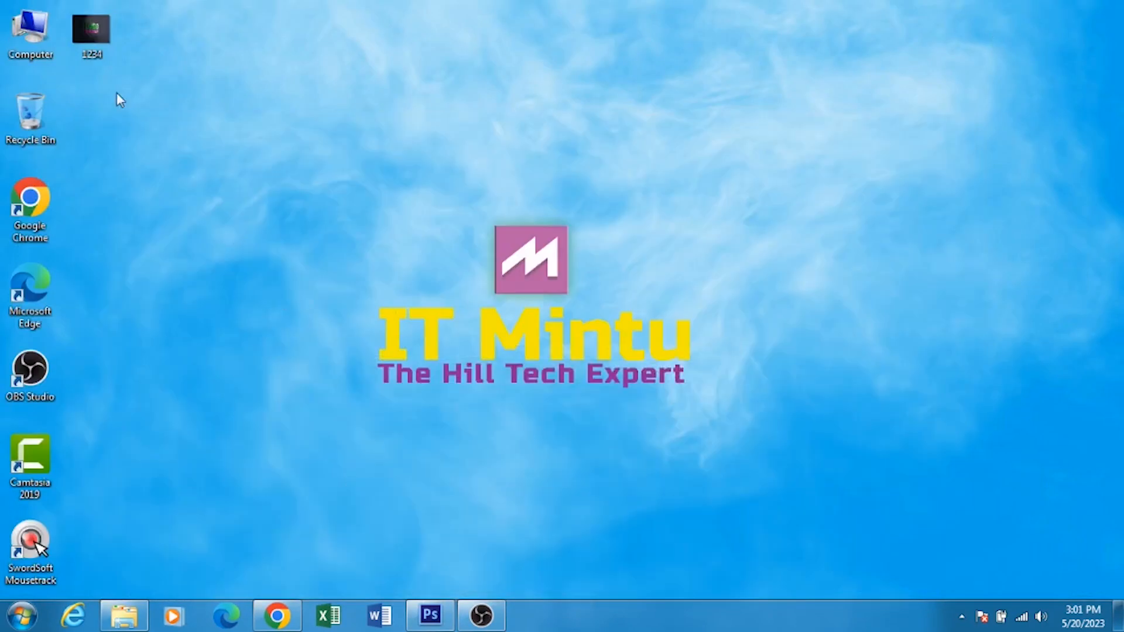
right_click(94, 36)
left_click(141, 51)
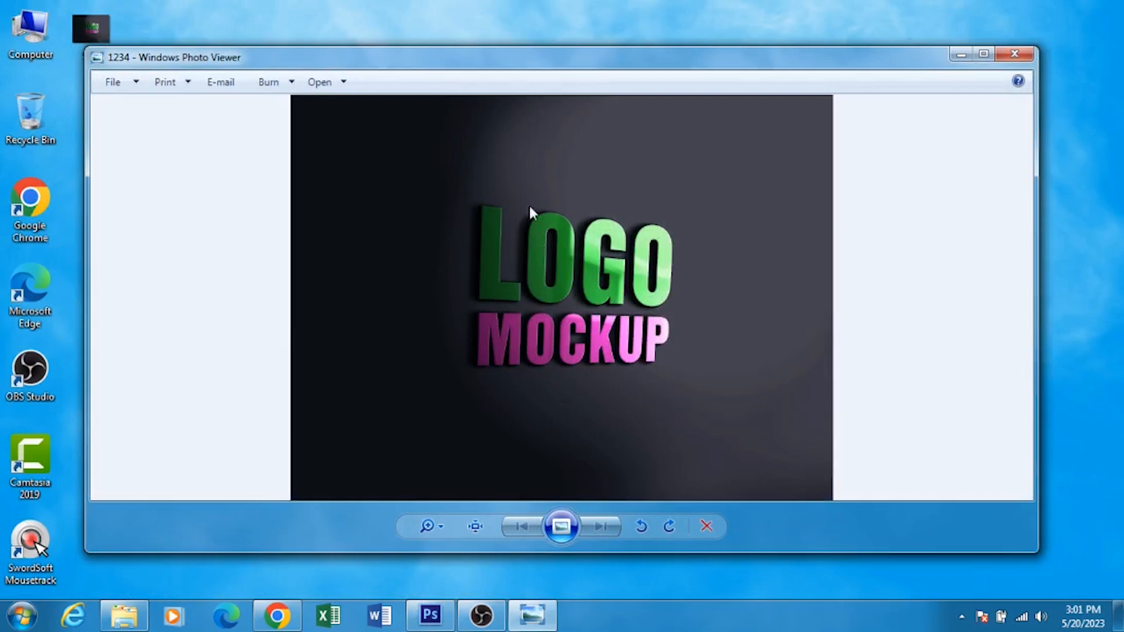
left_click(984, 54)
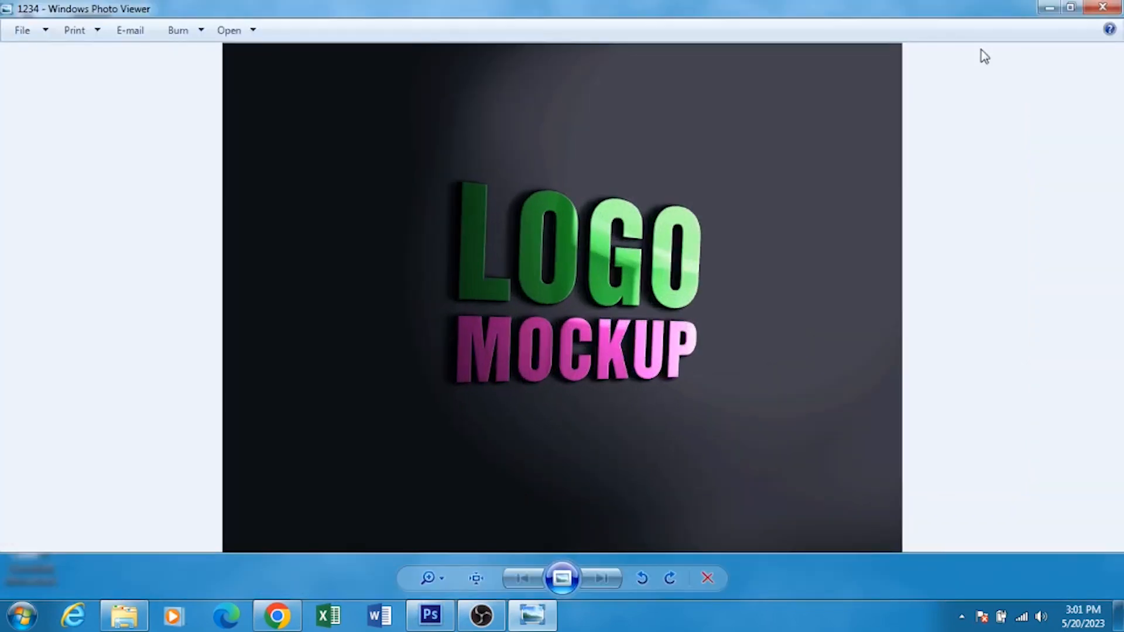